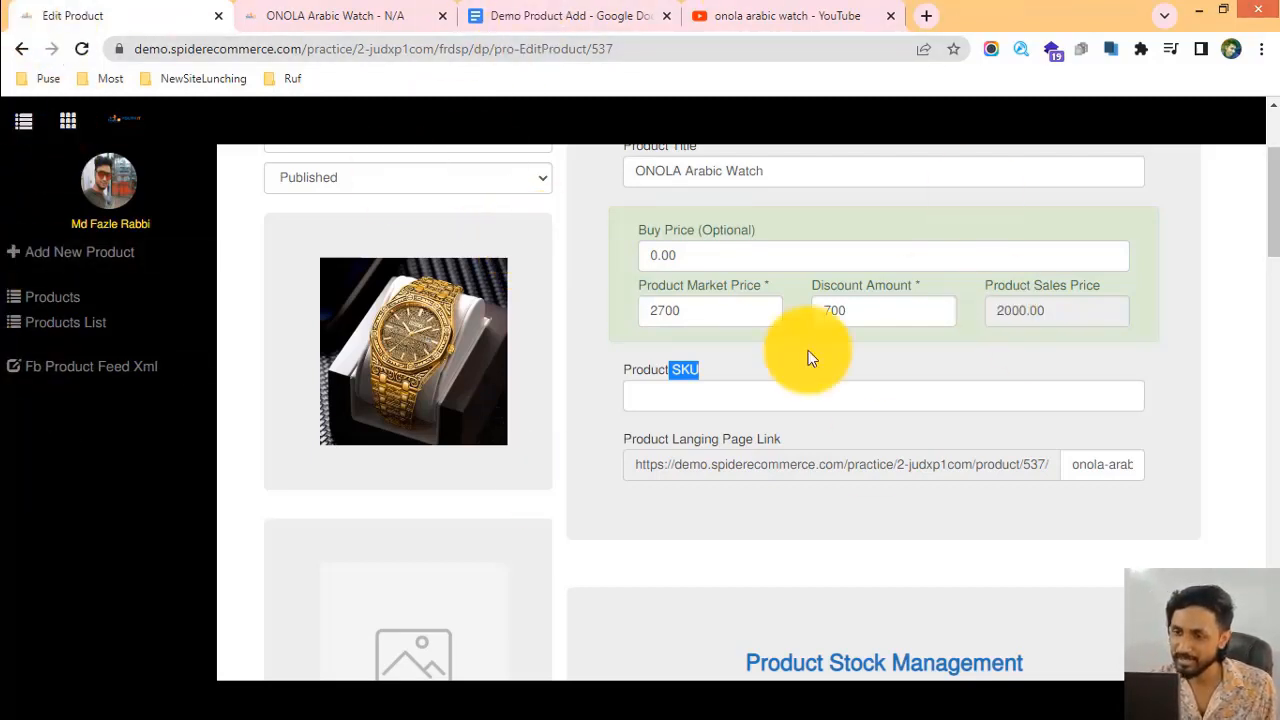
- Examine the ONOLA Arabic Watch's product ID and compare it with the Product SKU field on the edit page
click(663, 402)
scroll(662, 403, up, 2)
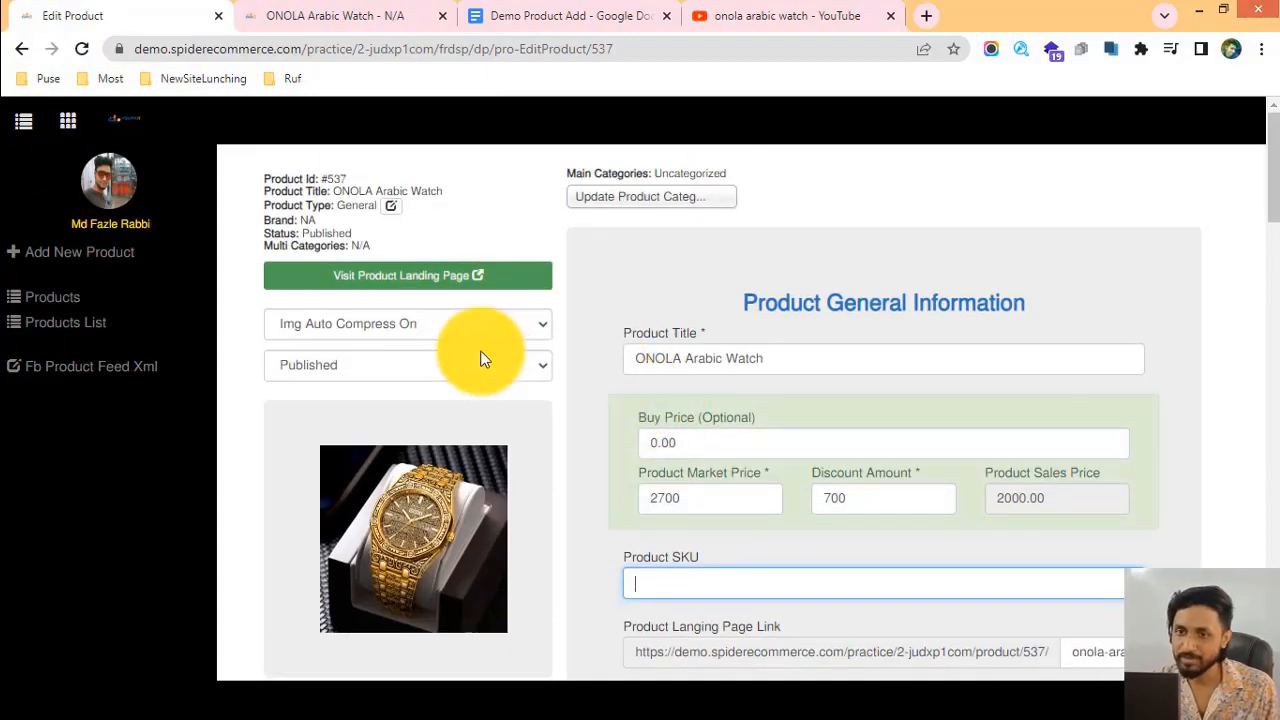
click(355, 180)
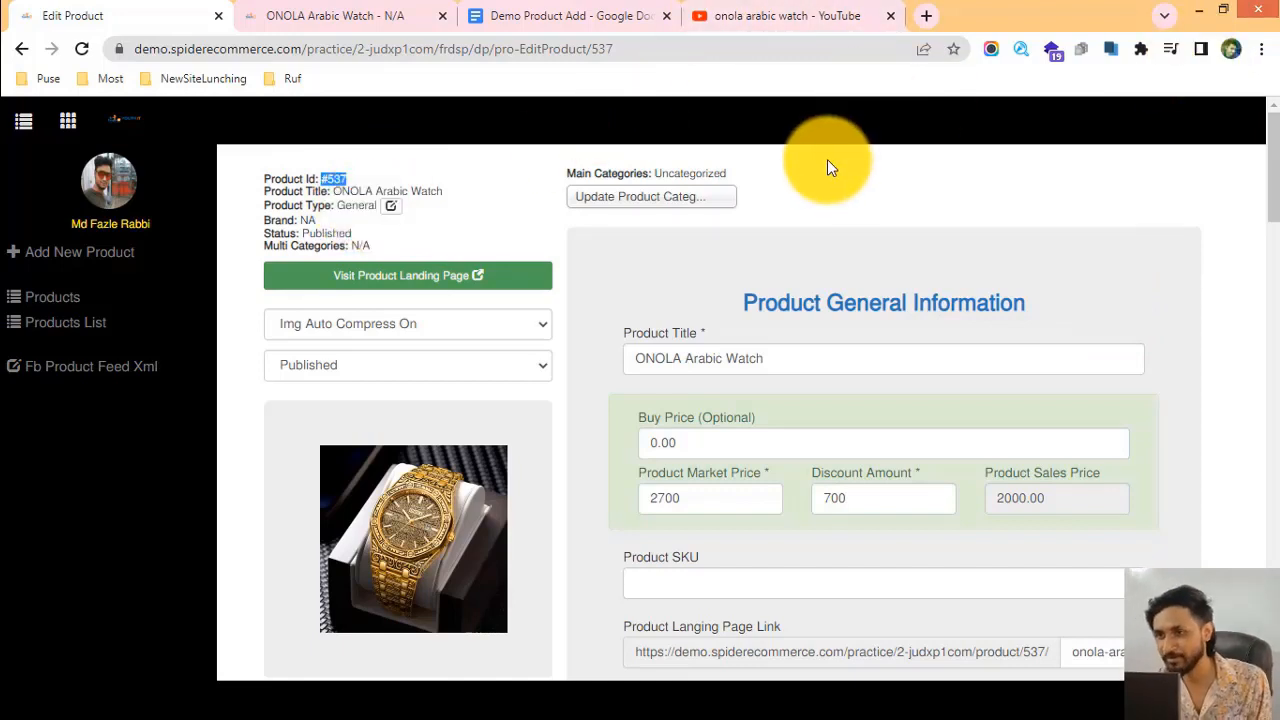
scroll(714, 251, down, 1)
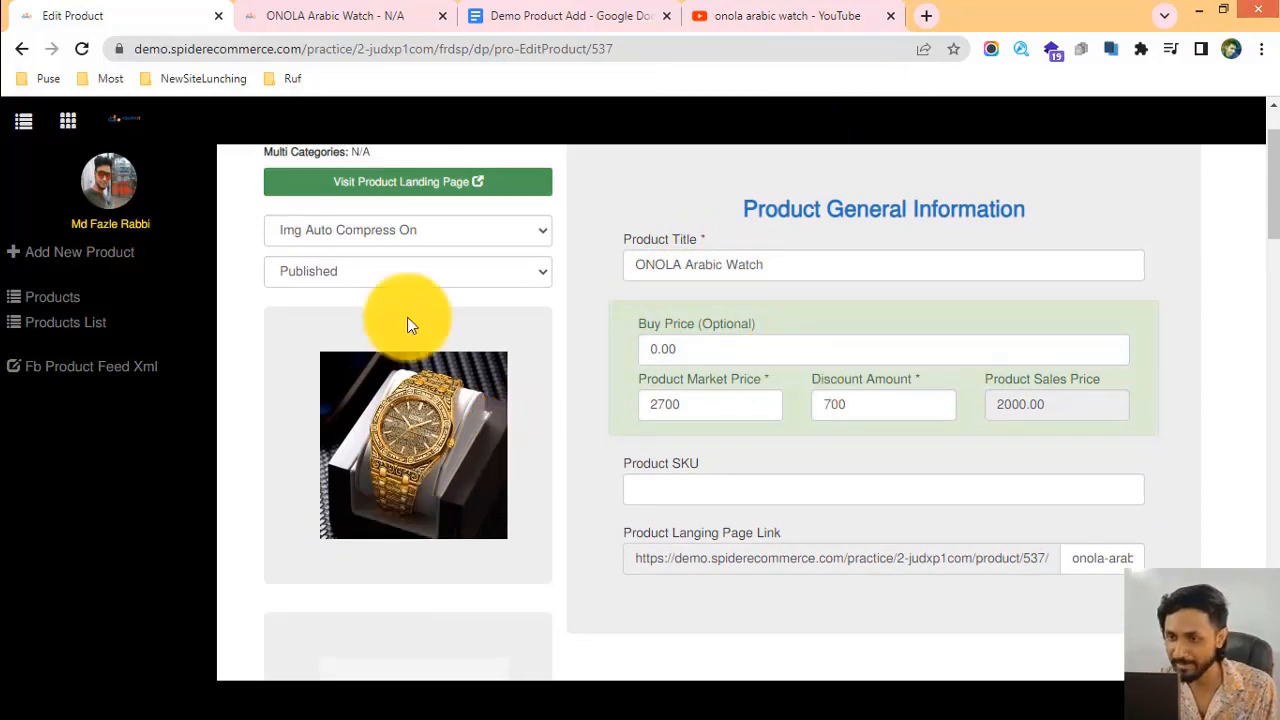
click(703, 490)
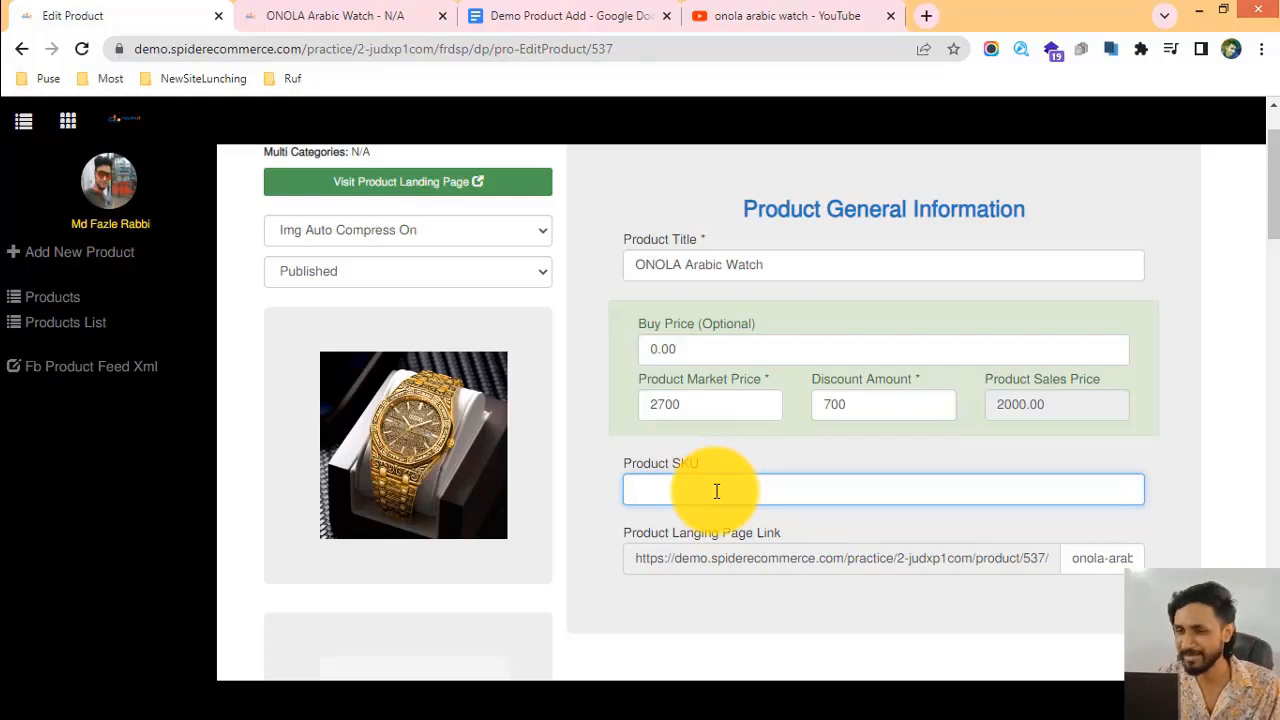
scroll(100, 271, up, 1)
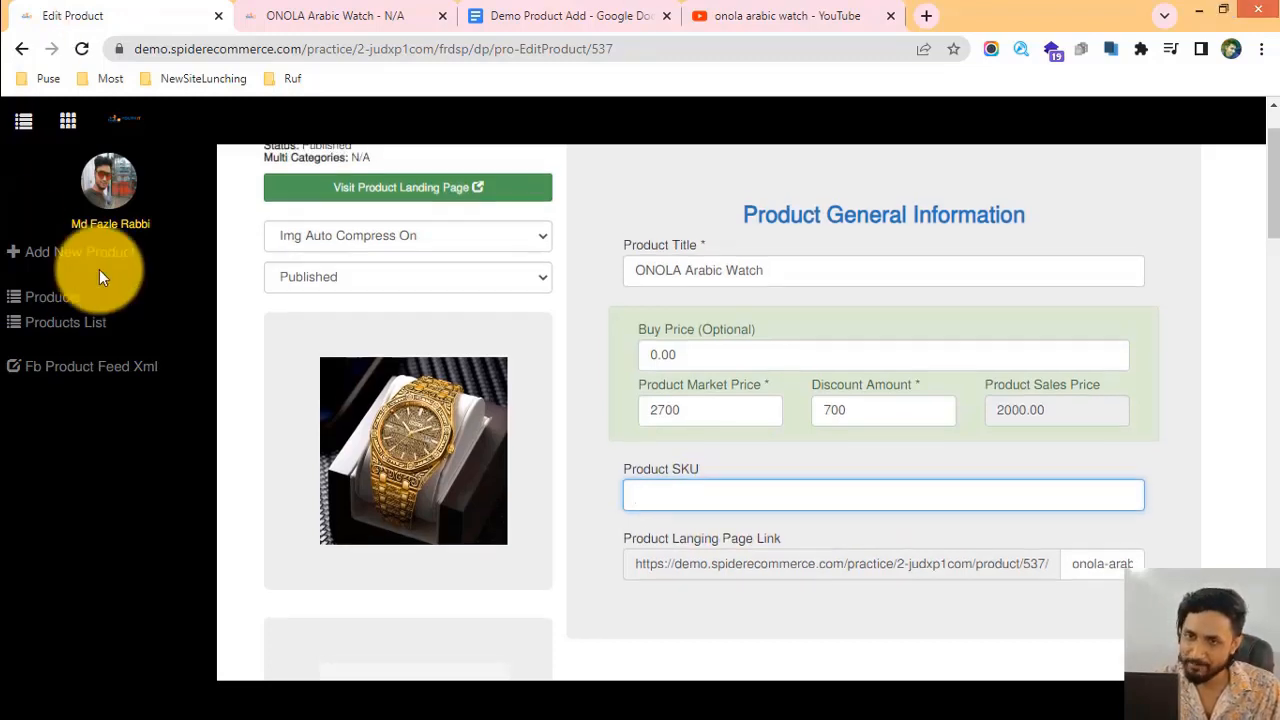
click(348, 181)
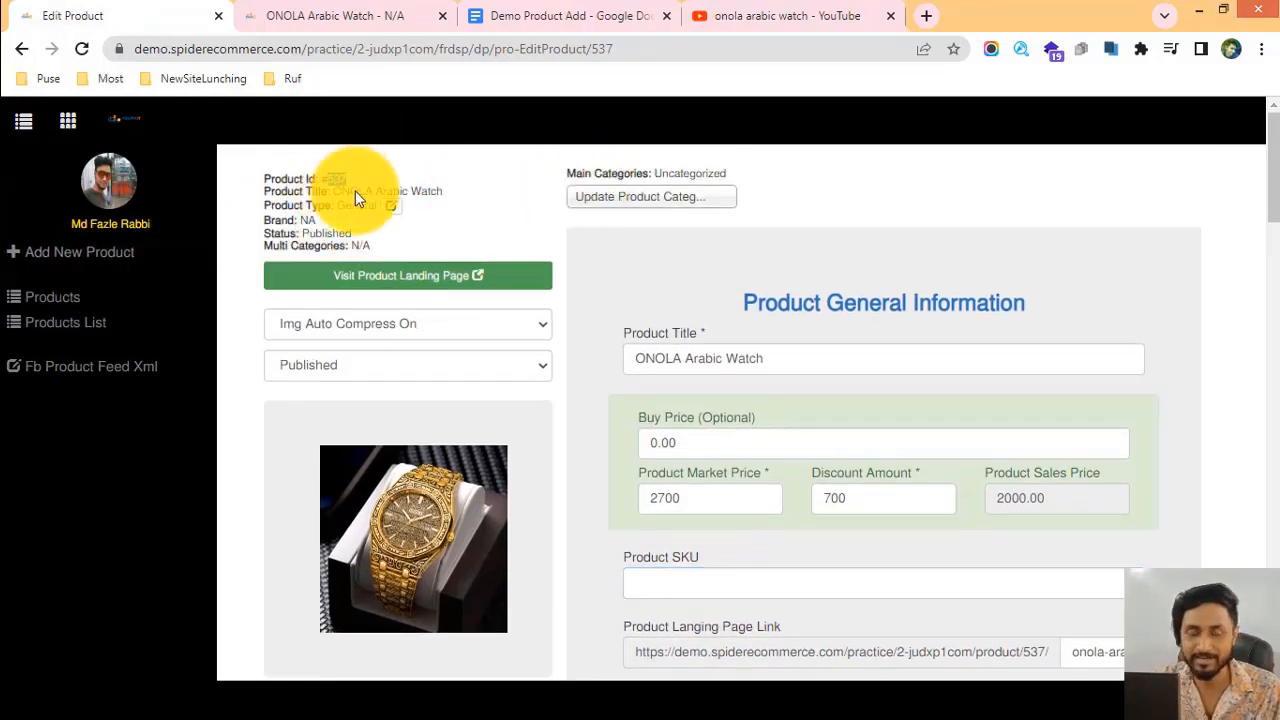
scroll(840, 497, down, 1)
scroll(840, 497, down, 1)
click(685, 410)
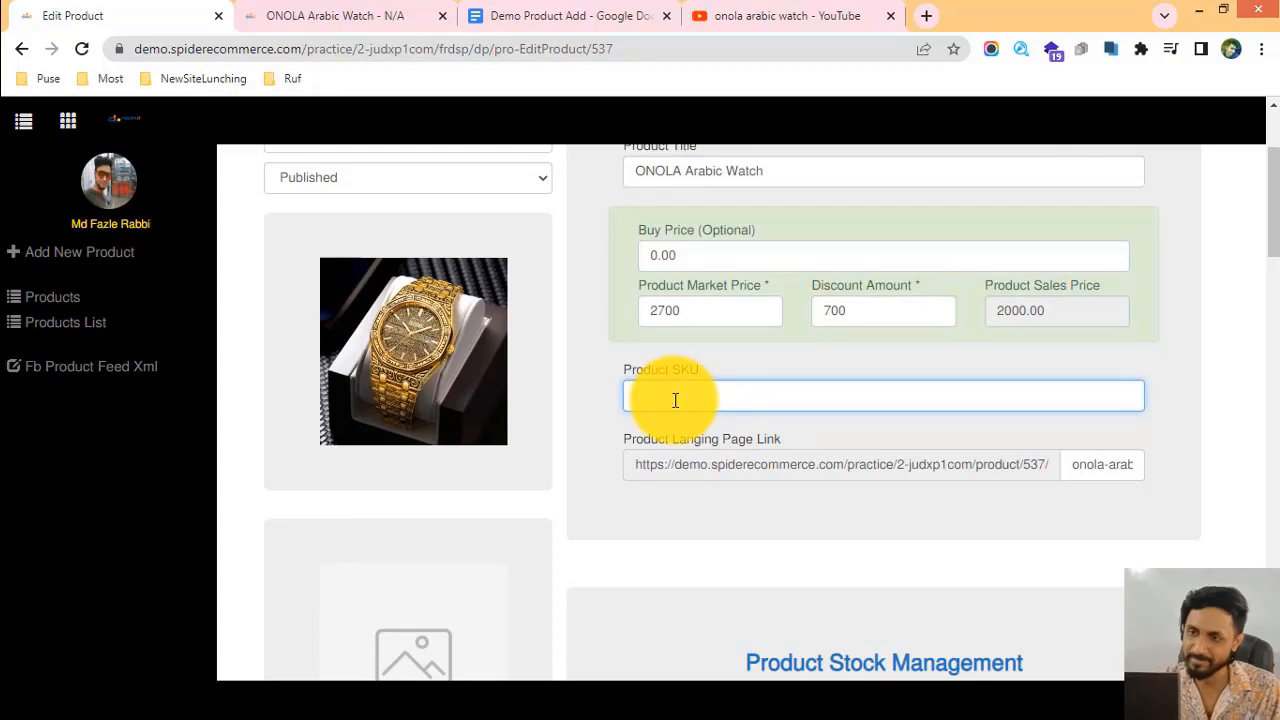
scroll(673, 408, up, 2)
drag(328, 179, 341, 179)
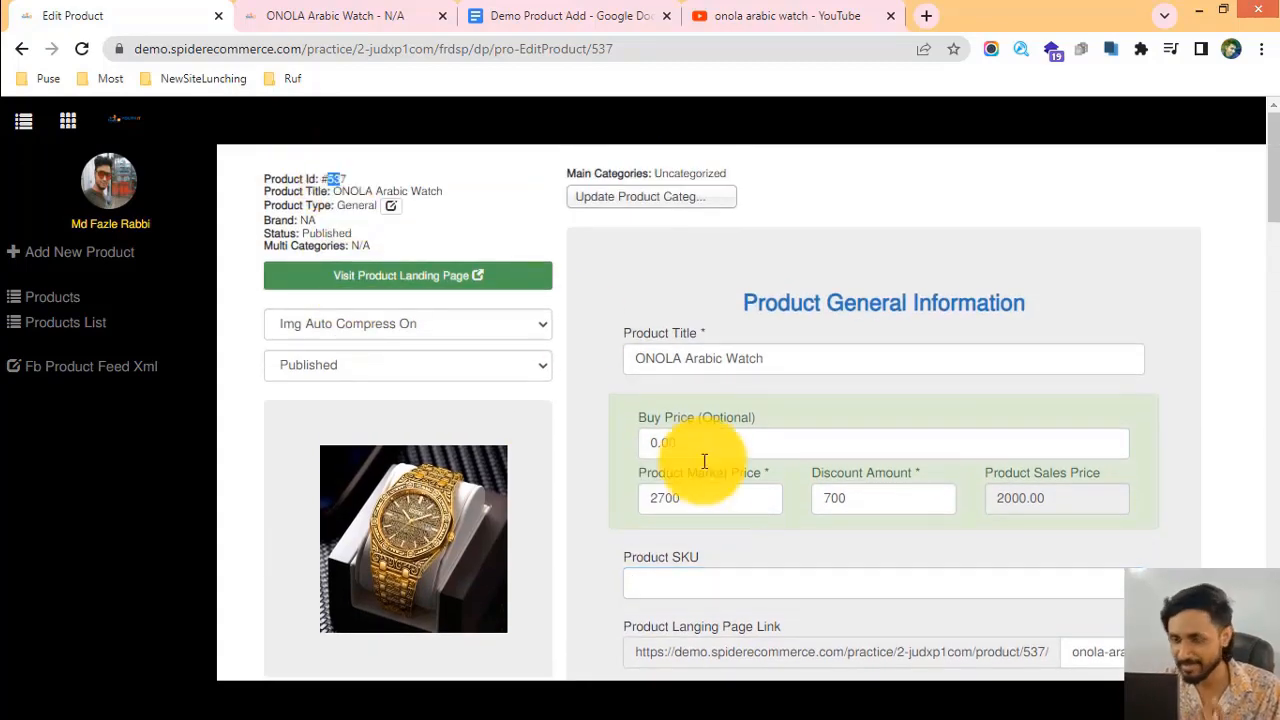
scroll(704, 461, down, 3)
click(646, 401)
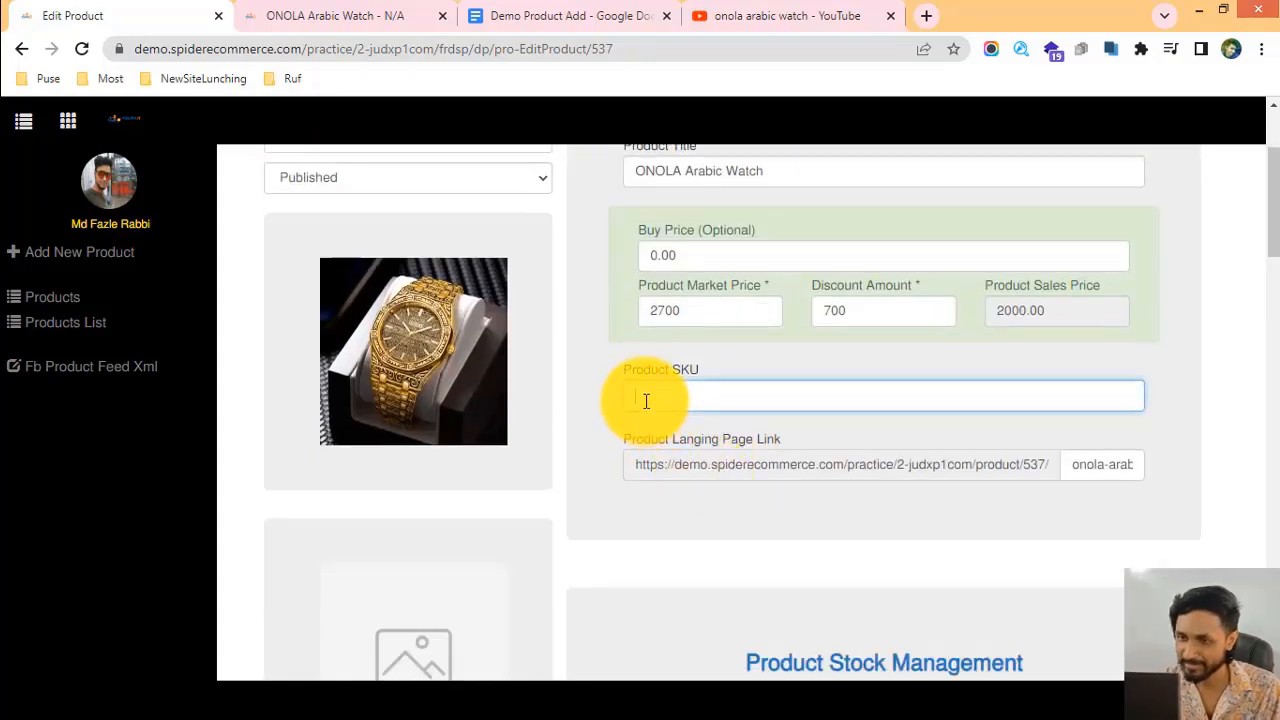
drag(623, 375, 729, 363)
click(623, 423)
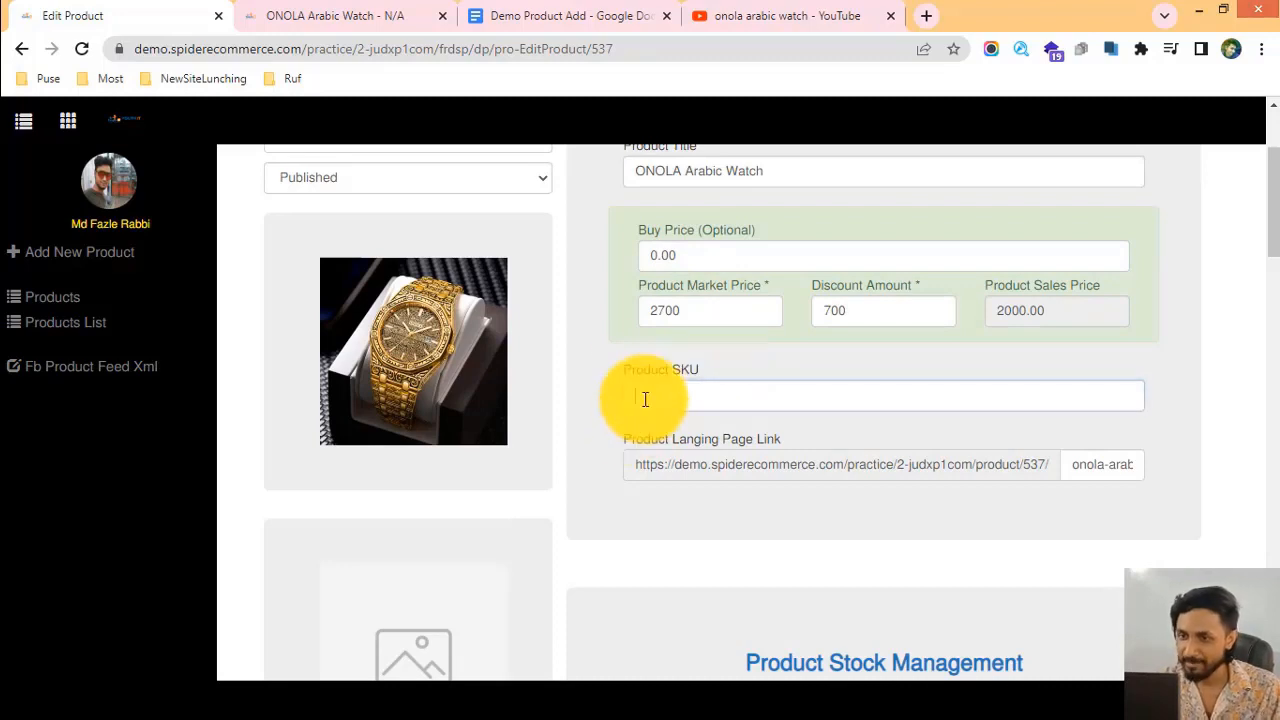
mouse_move(627, 367)
mouse_down()
mouse_move(711, 371)
mouse_move(623, 367)
mouse_up()
click(711, 372)
click(666, 400)
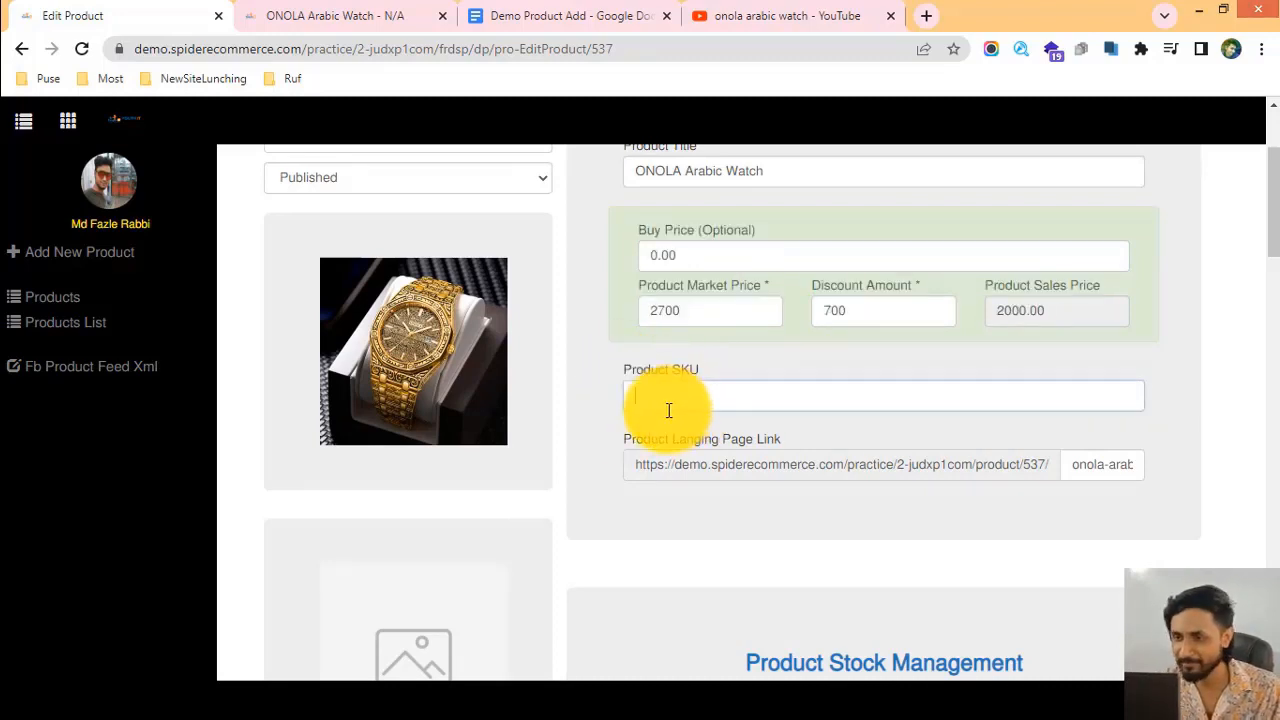
scroll(650, 410, up, 2)
drag(327, 180, 349, 180)
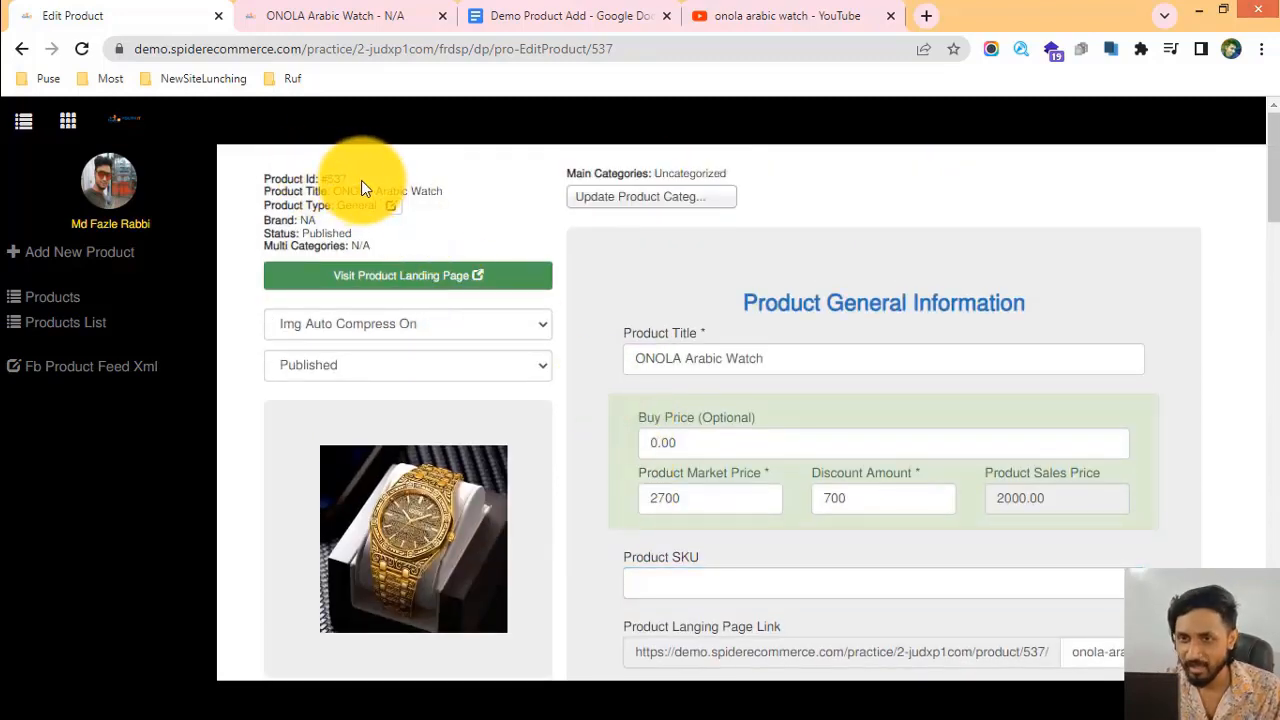
scroll(705, 465, down, 1)
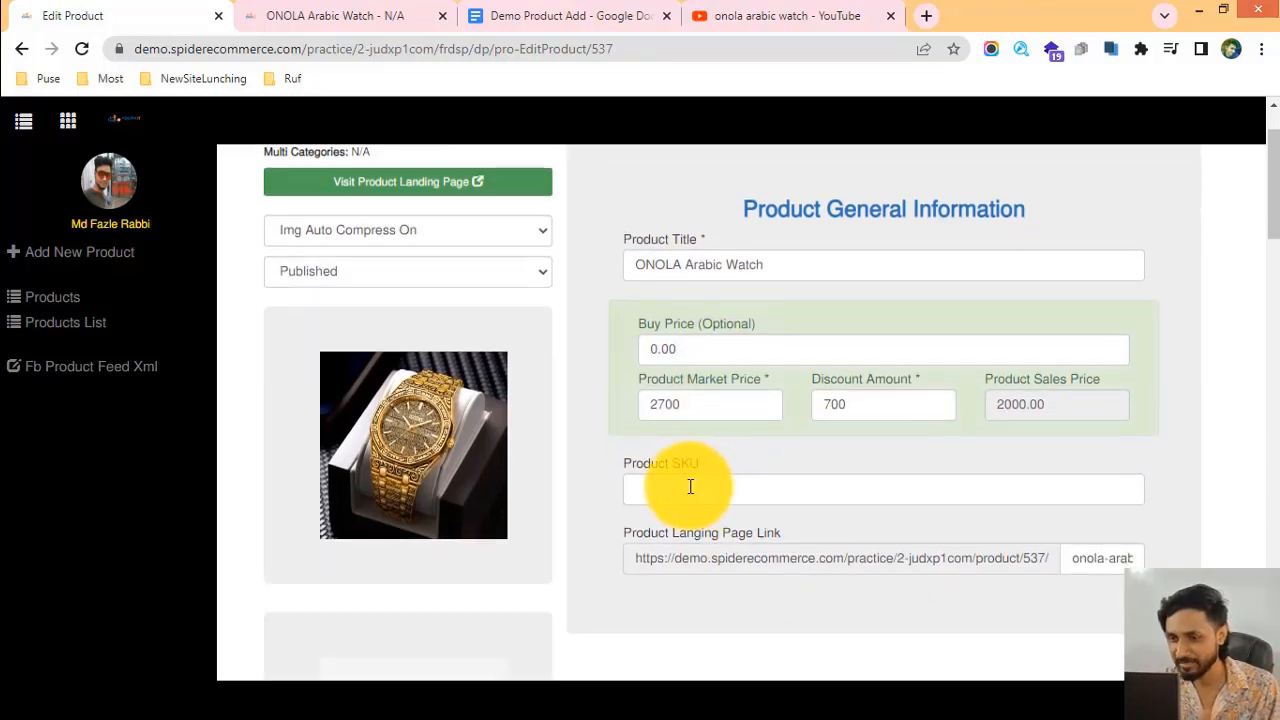
click(688, 487)
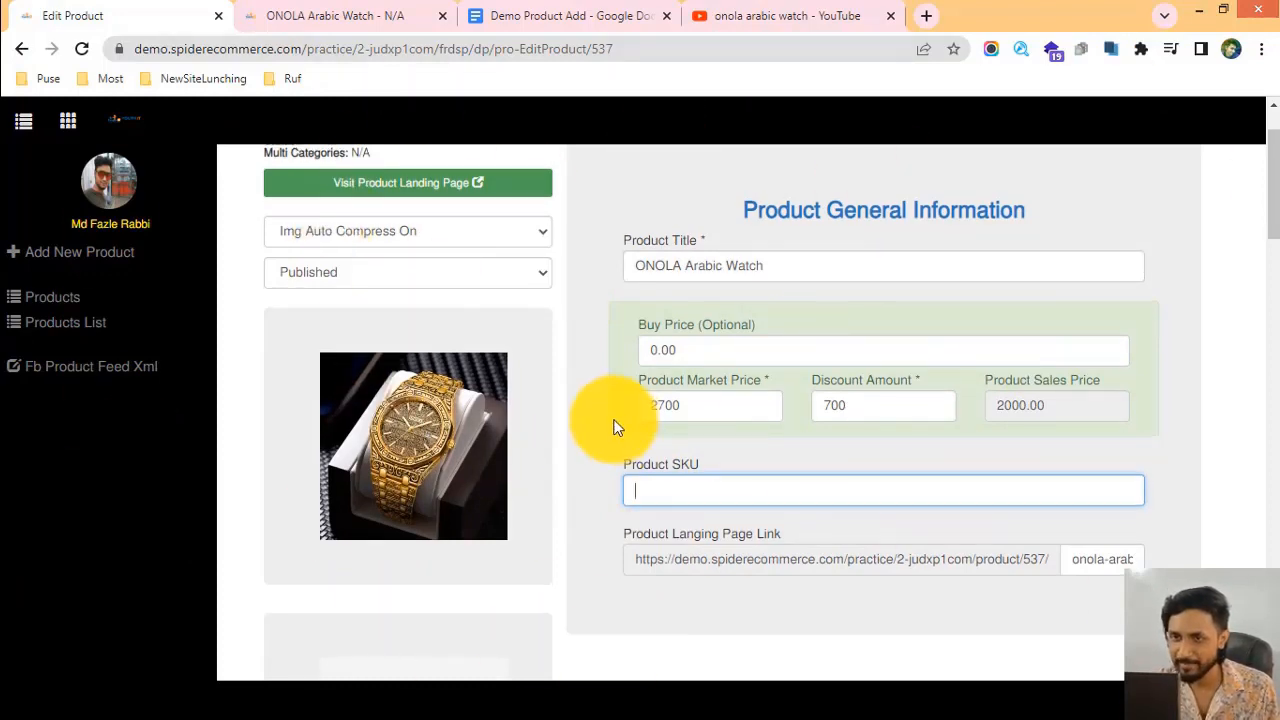
scroll(520, 370, up, 1)
scroll(674, 400, down, 1)
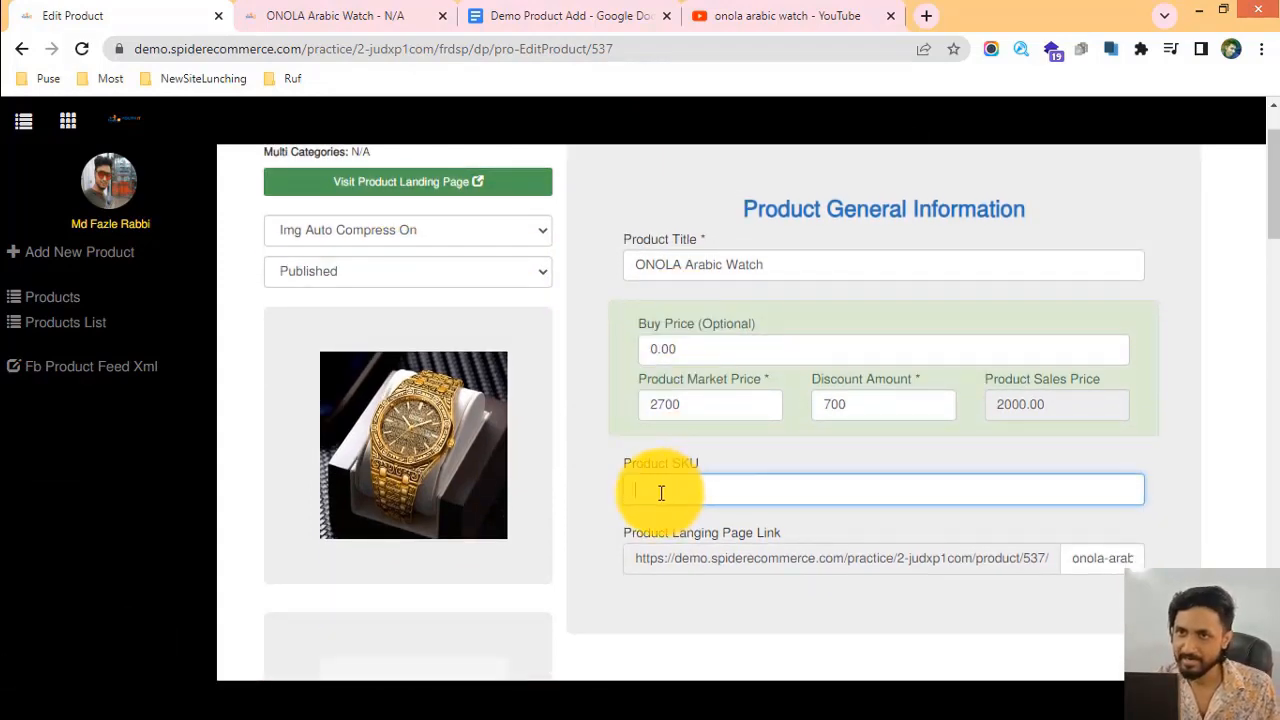
- Reload the ONOLA Arabic Watch landing page and examine its title, product ID, view count and stock status
click(280, 14)
click(84, 50)
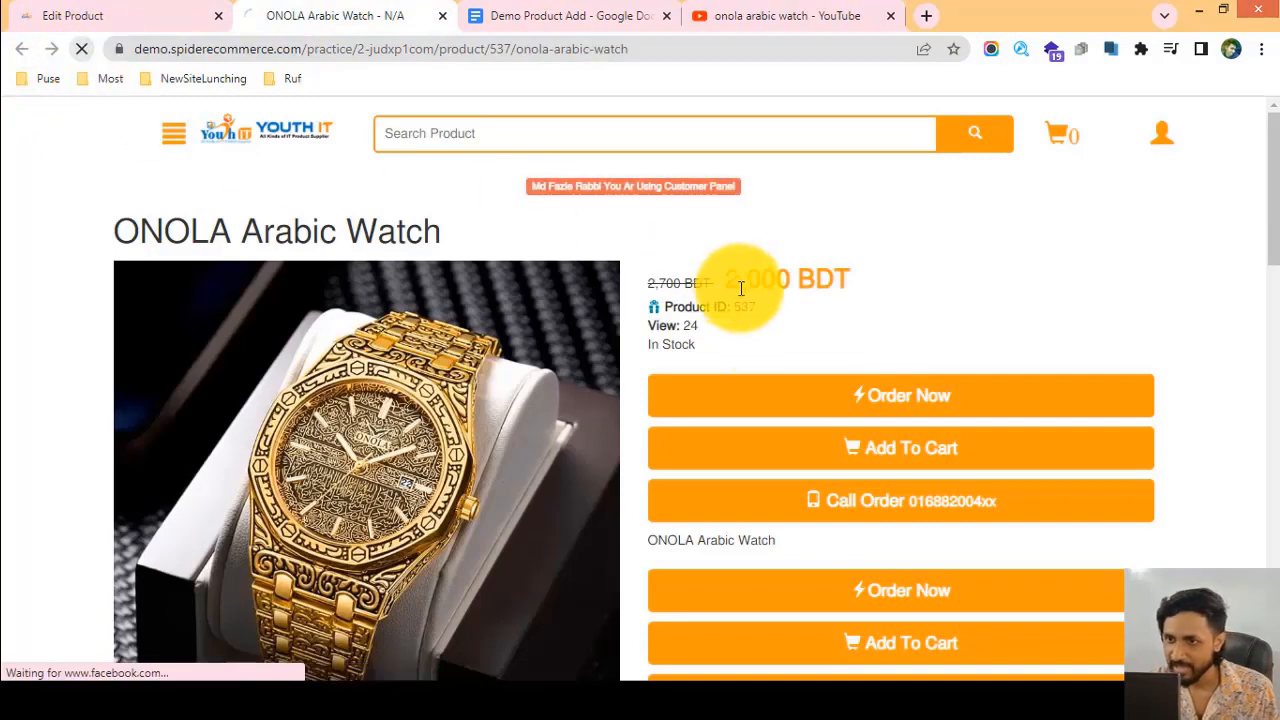
drag(140, 232, 457, 232)
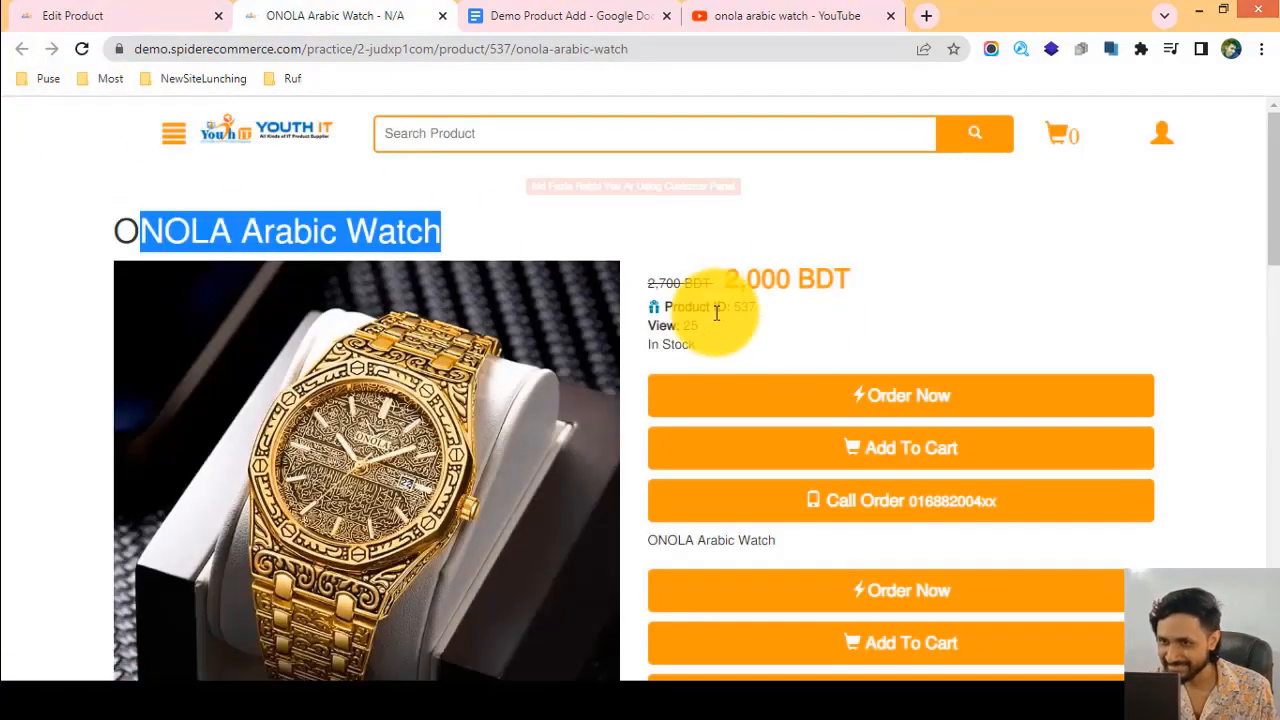
drag(674, 308, 822, 304)
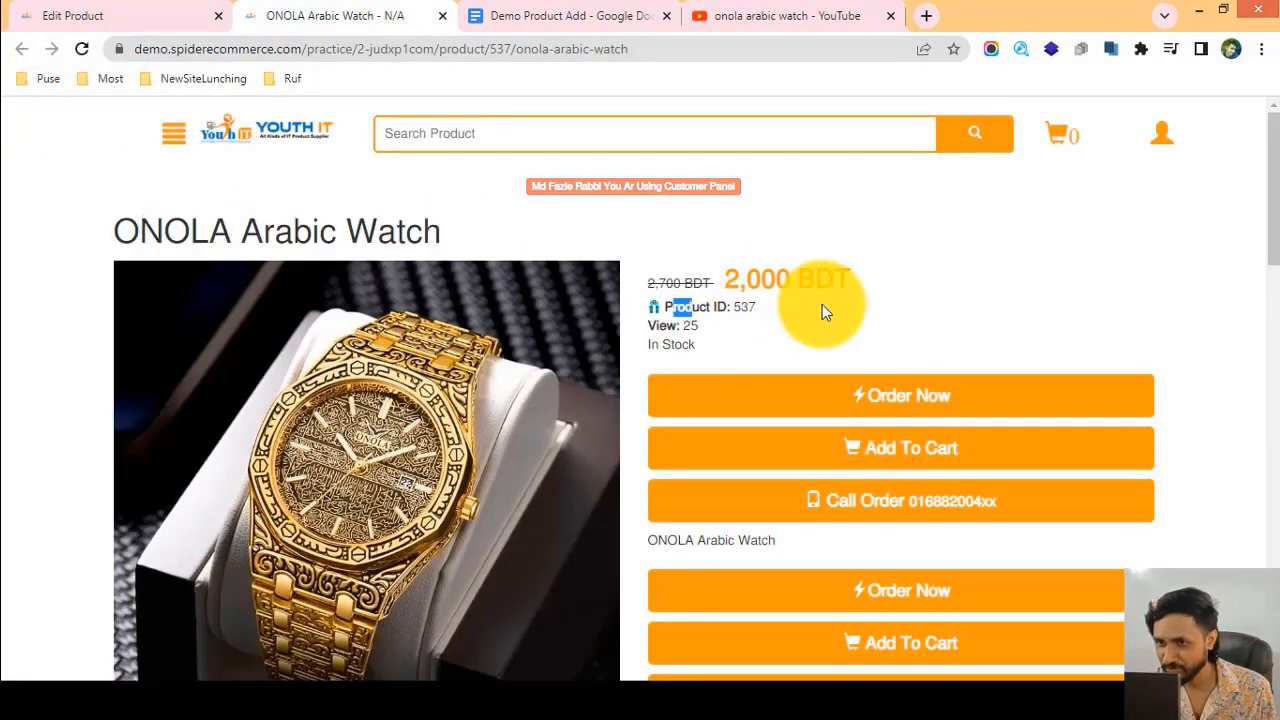
click(750, 309)
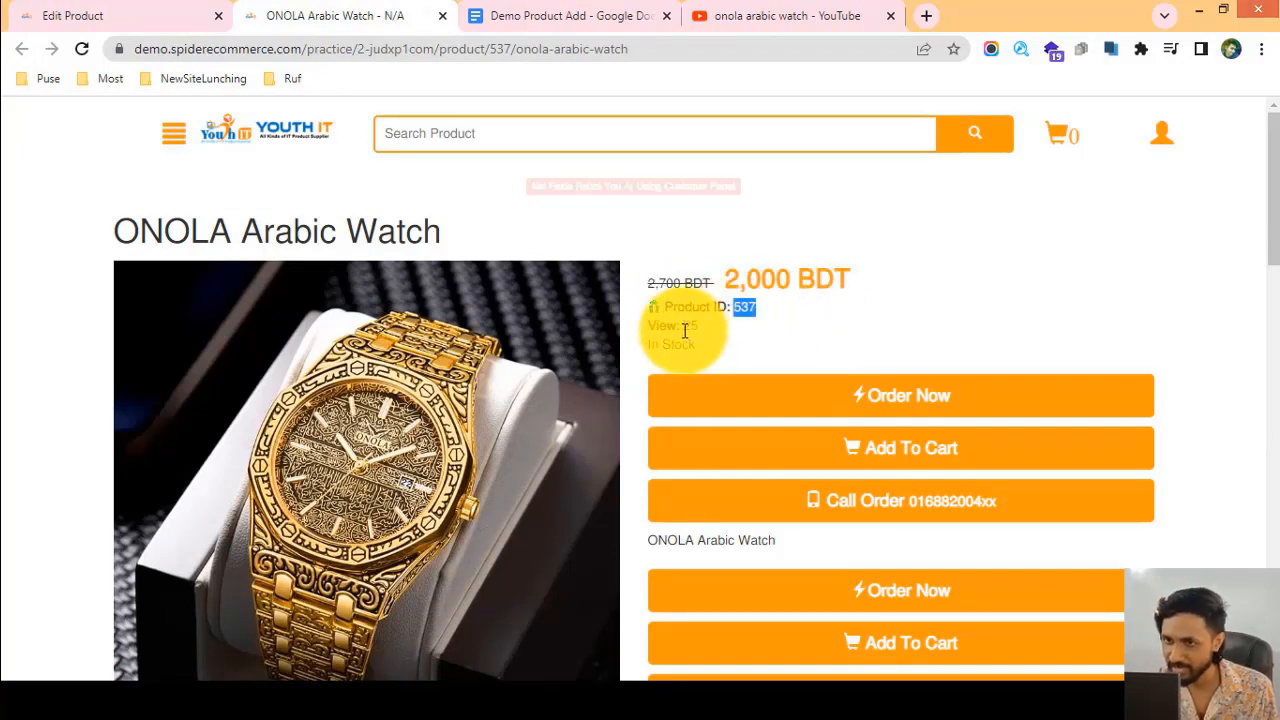
mouse_move(685, 329)
mouse_down()
mouse_move(710, 323)
mouse_move(707, 346)
mouse_move(670, 348)
mouse_up()
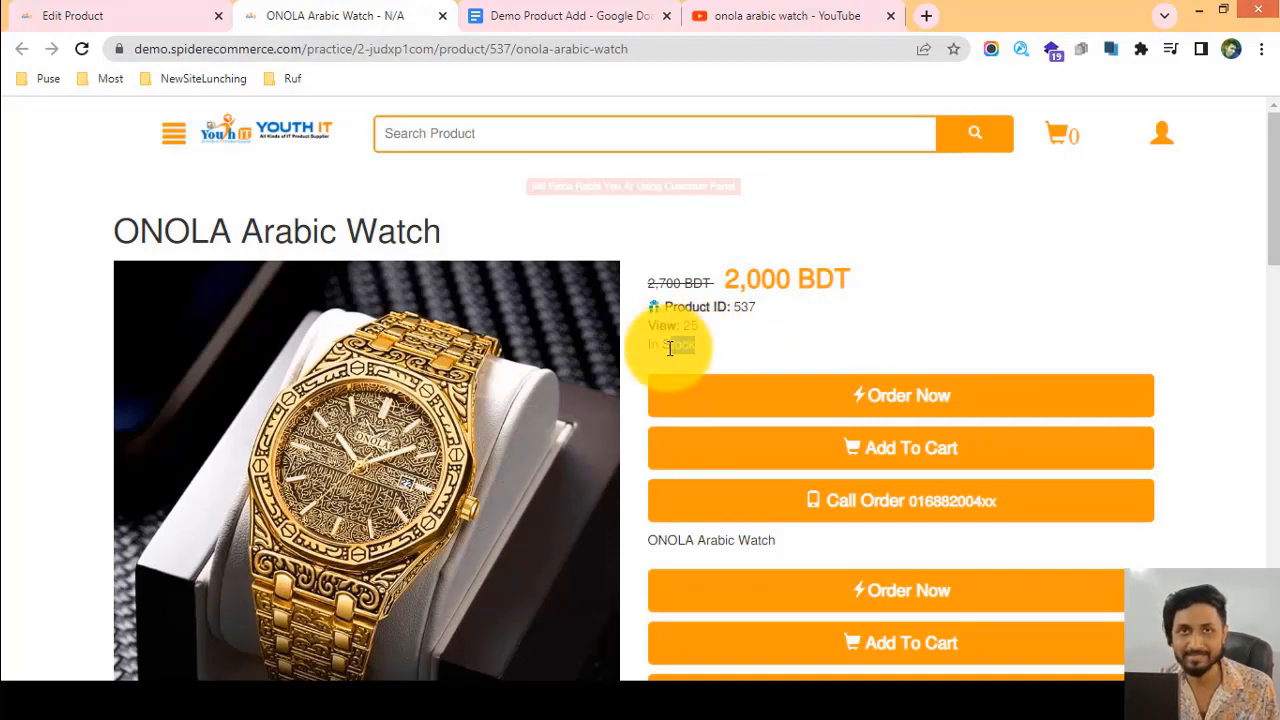
click(658, 346)
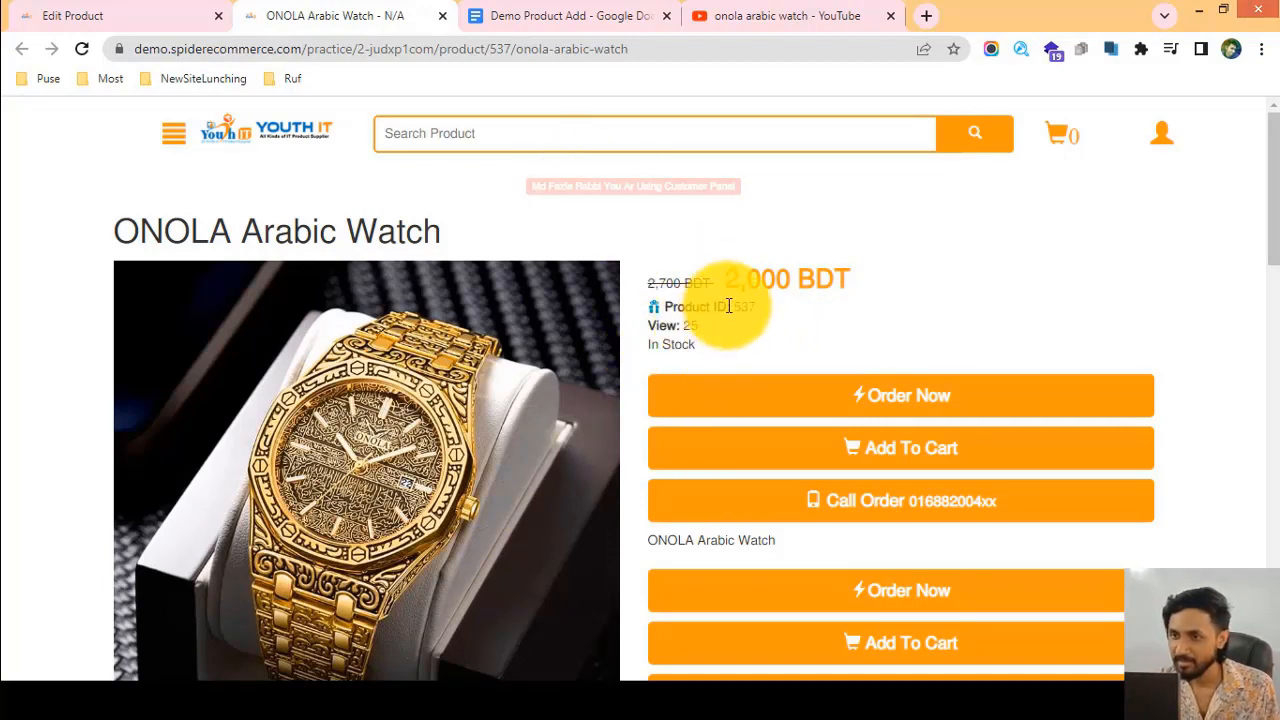
drag(731, 301, 820, 309)
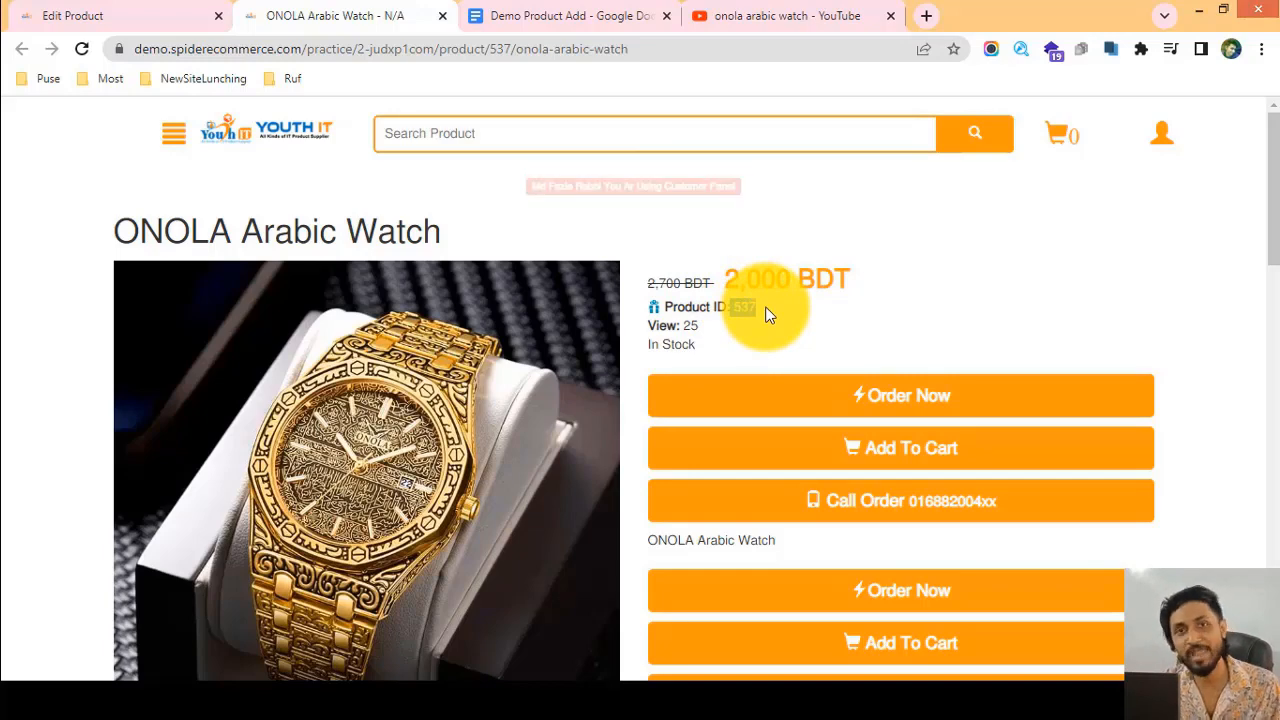
- Set the ONOLA Arabic Watch's Product SKU to w-110 on its edit page and save the product
click(134, 14)
scroll(674, 486, down, 1)
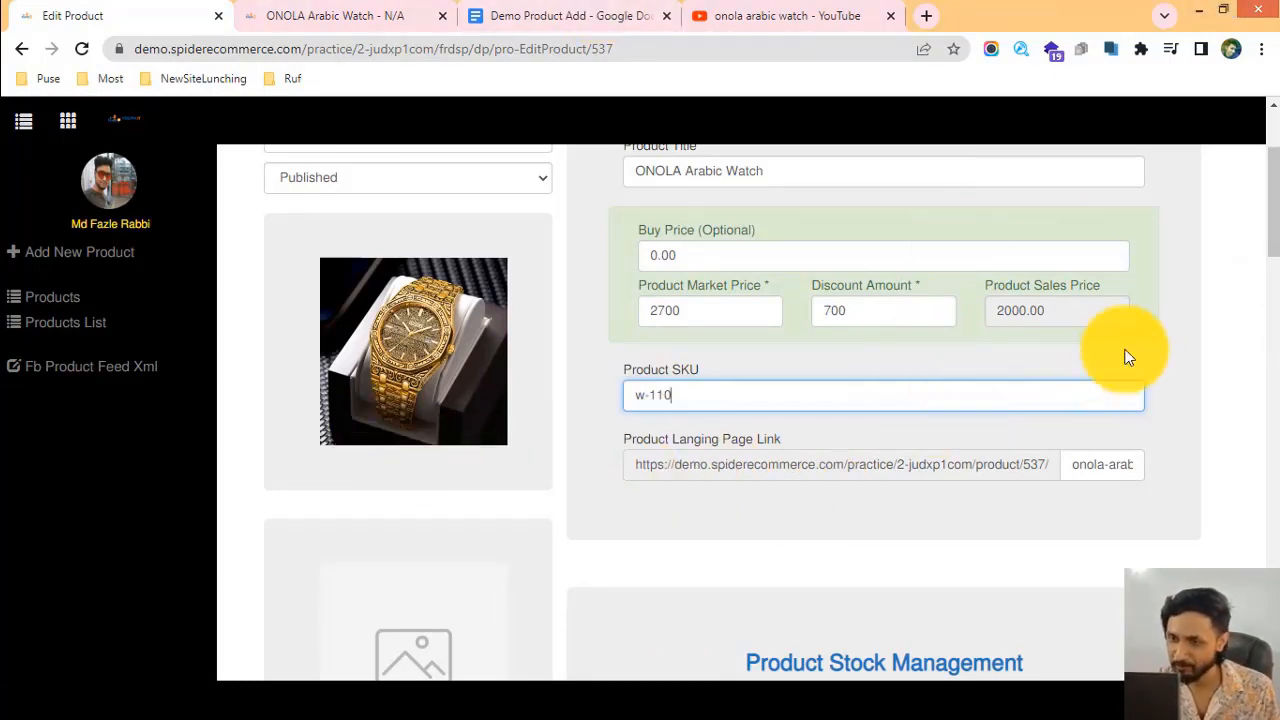
scroll(885, 440, down, 3)
scroll(885, 440, down, 10)
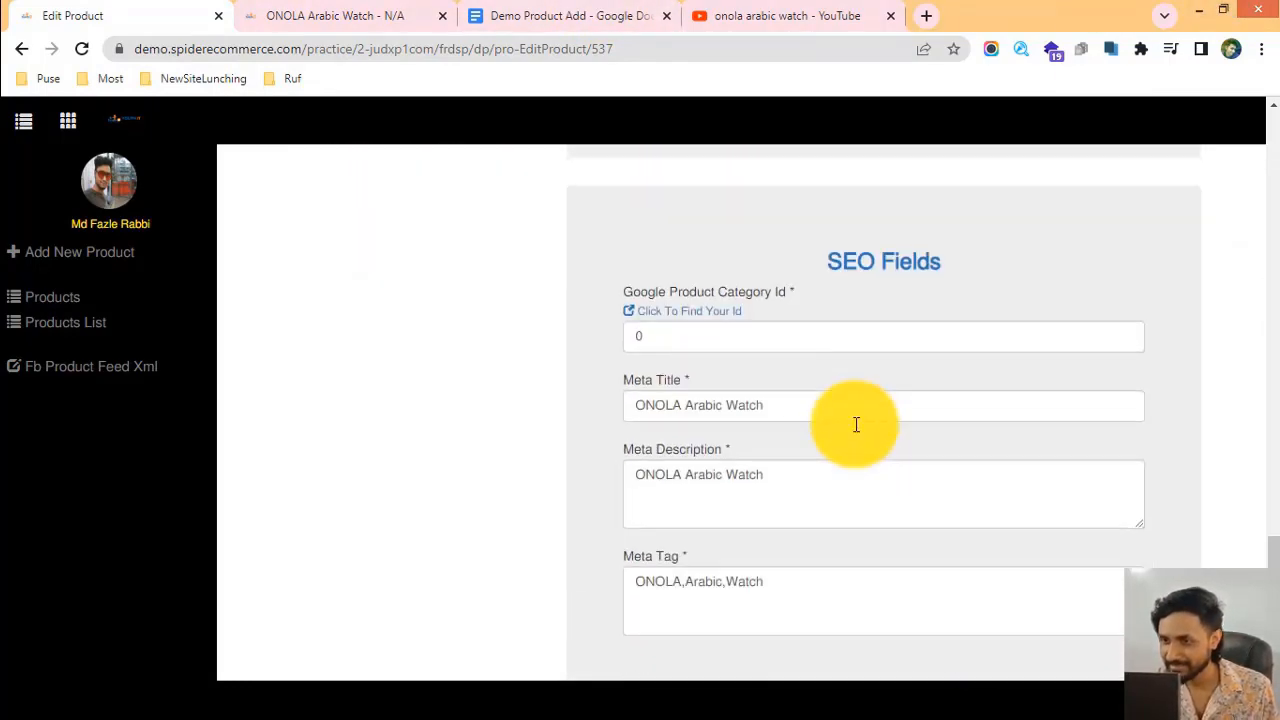
click(821, 620)
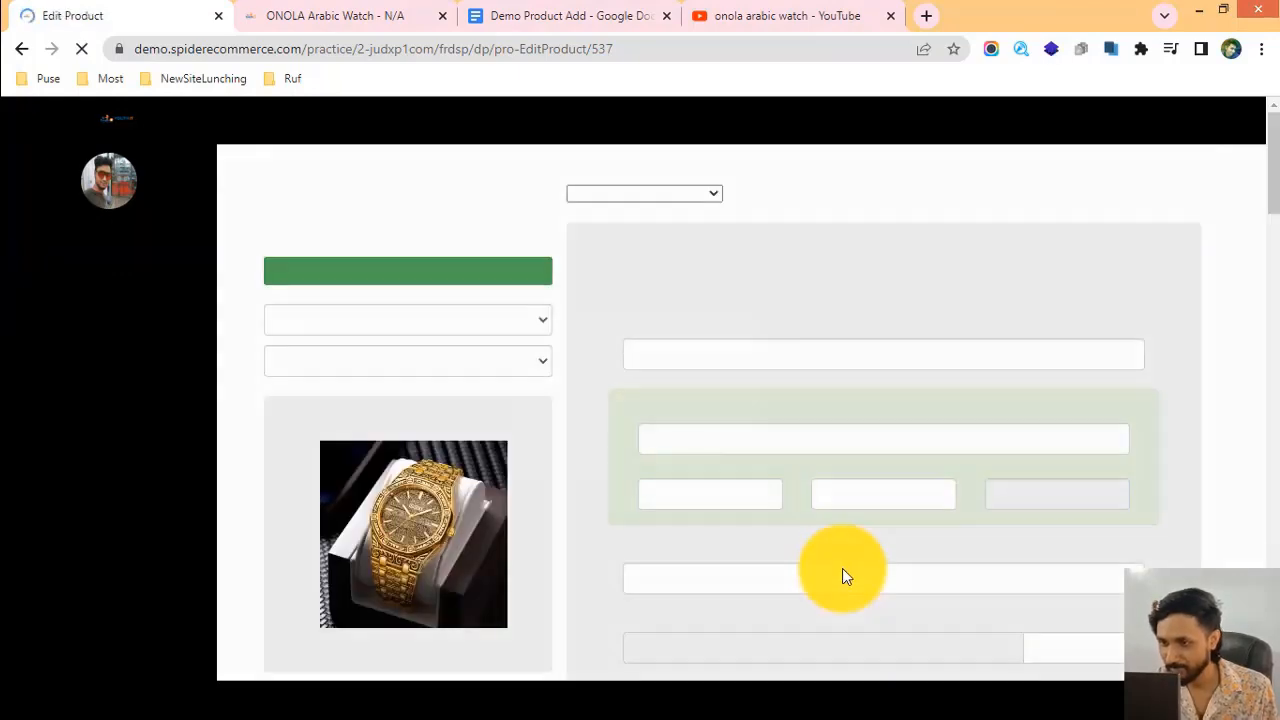
scroll(697, 486, down, 2)
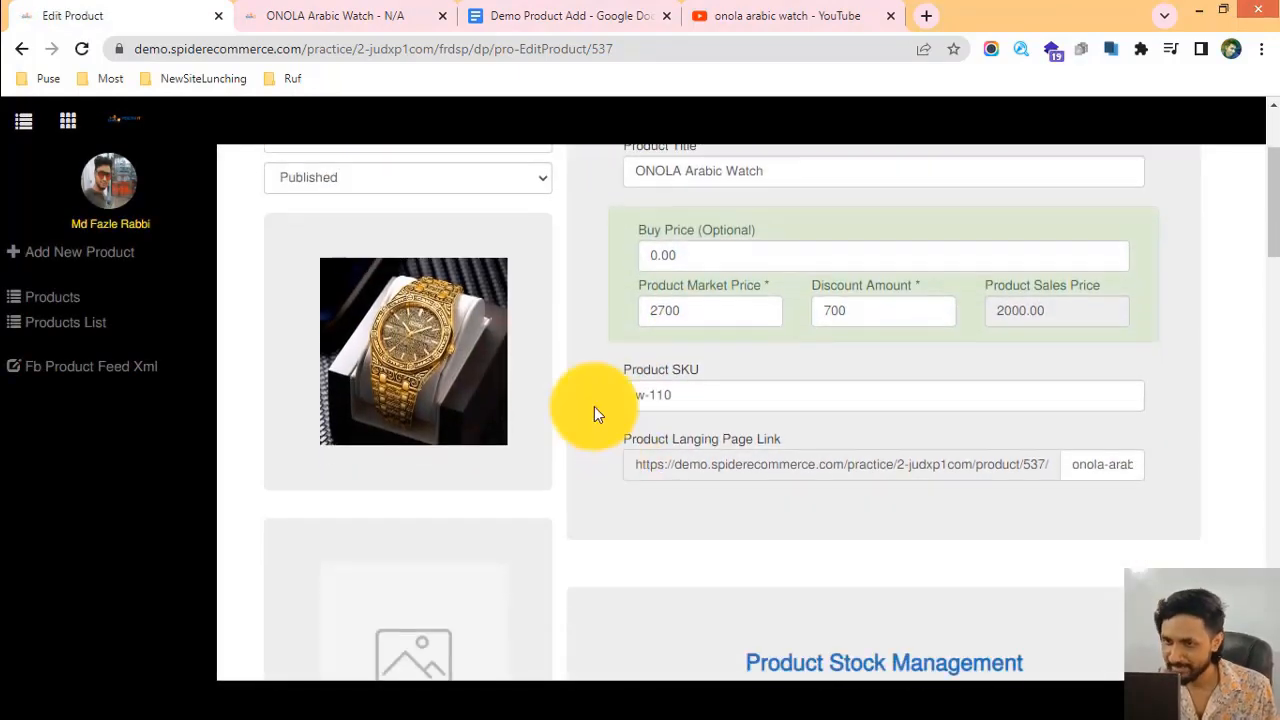
drag(651, 366, 623, 383)
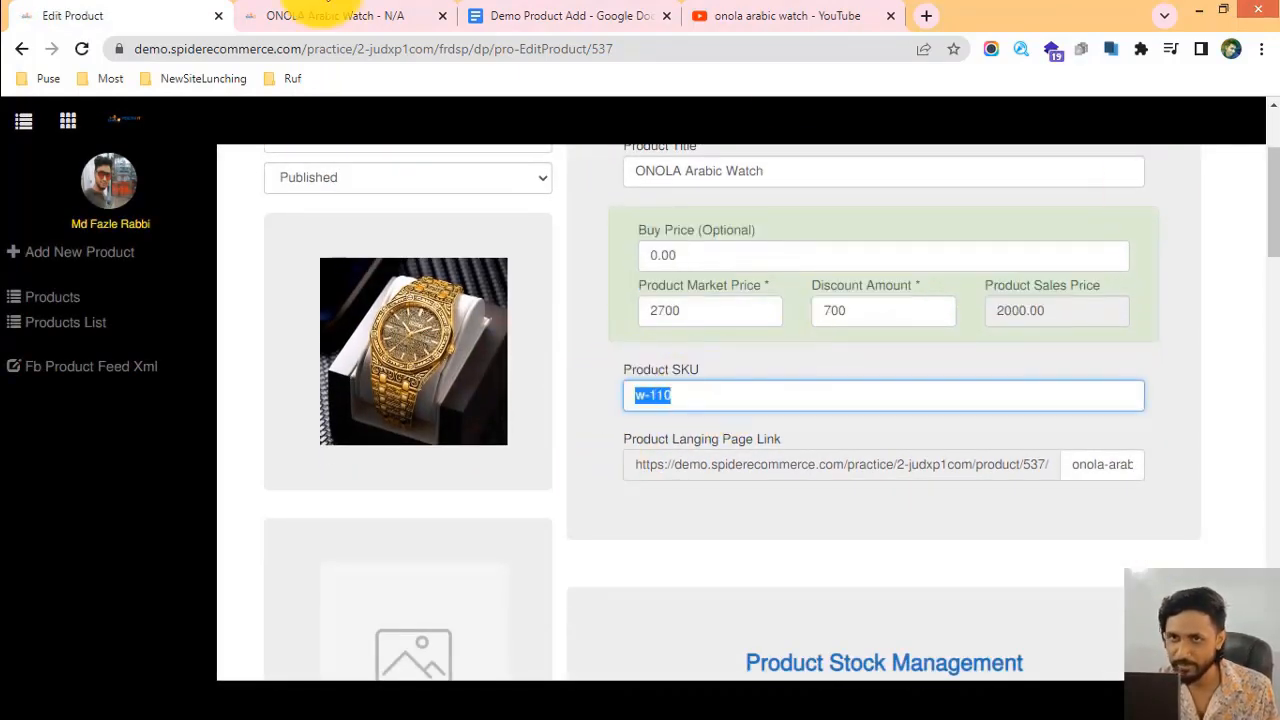
- Reload the product's landing page and examine the Product SKU Code line beneath the product ID
click(257, 12)
click(88, 50)
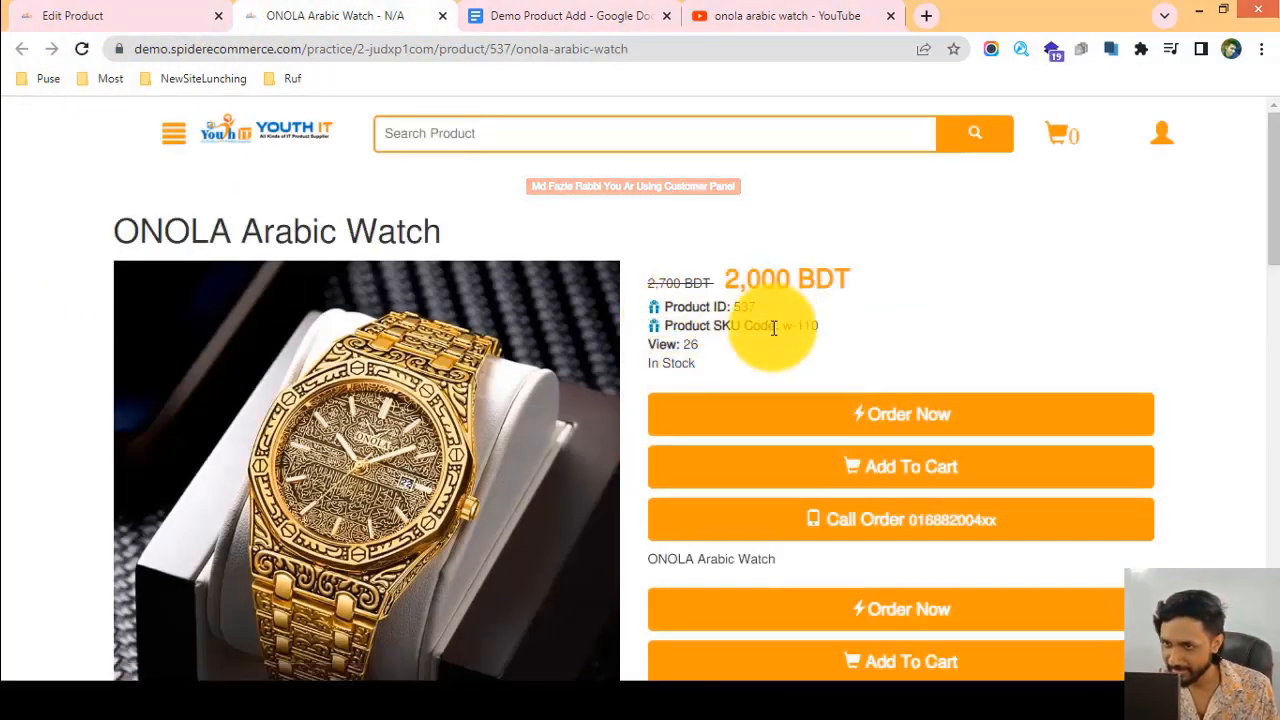
mouse_move(715, 327)
mouse_down()
mouse_move(834, 325)
mouse_move(714, 329)
mouse_up()
click(729, 331)
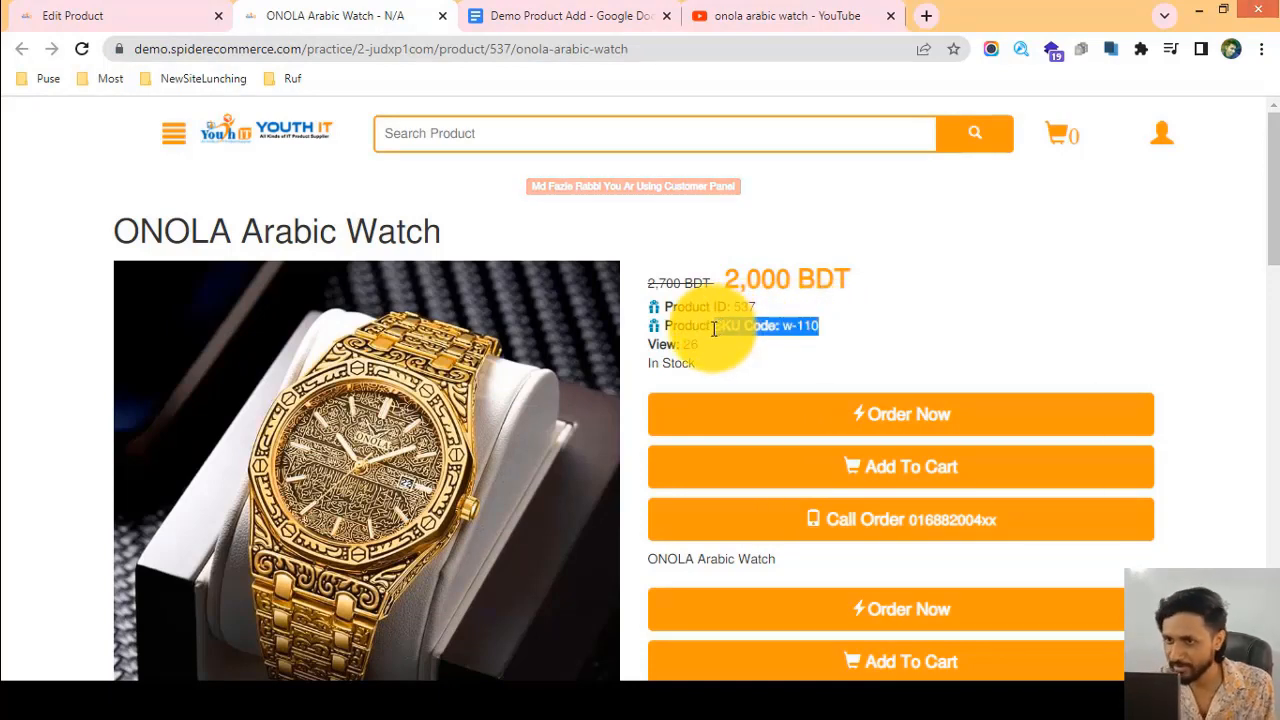
click(826, 326)
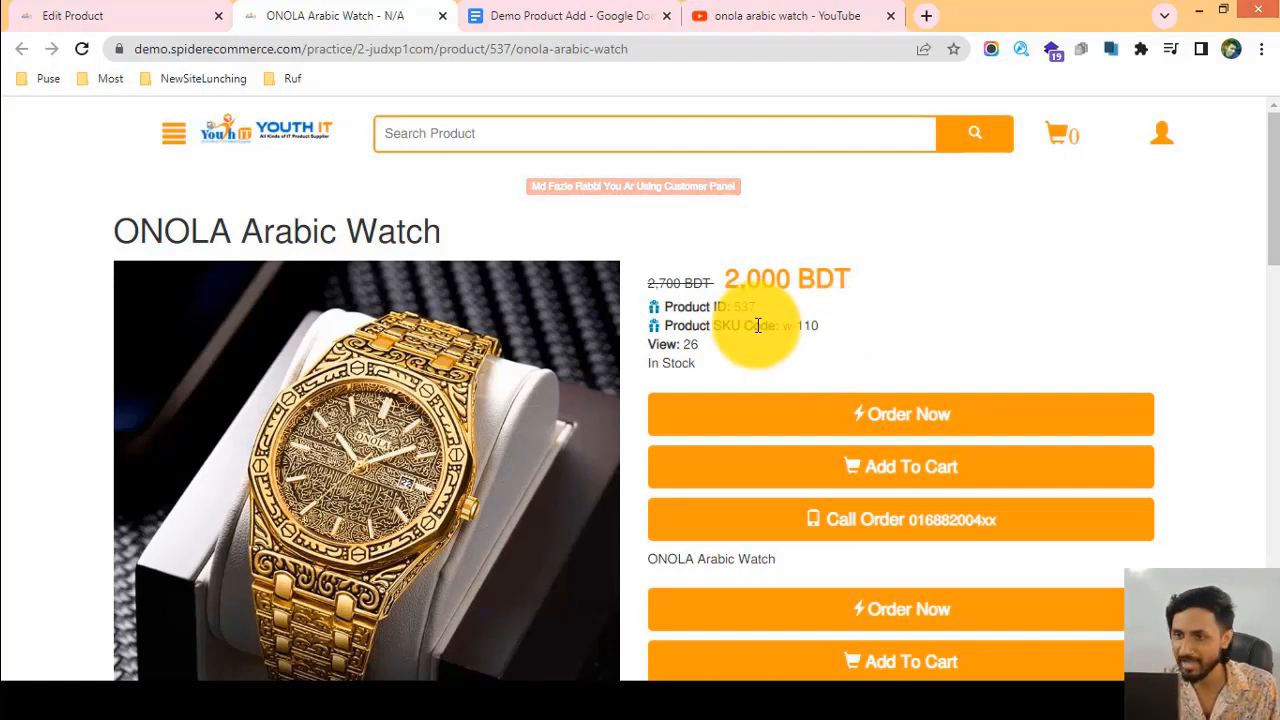
drag(818, 326, 716, 326)
click(718, 326)
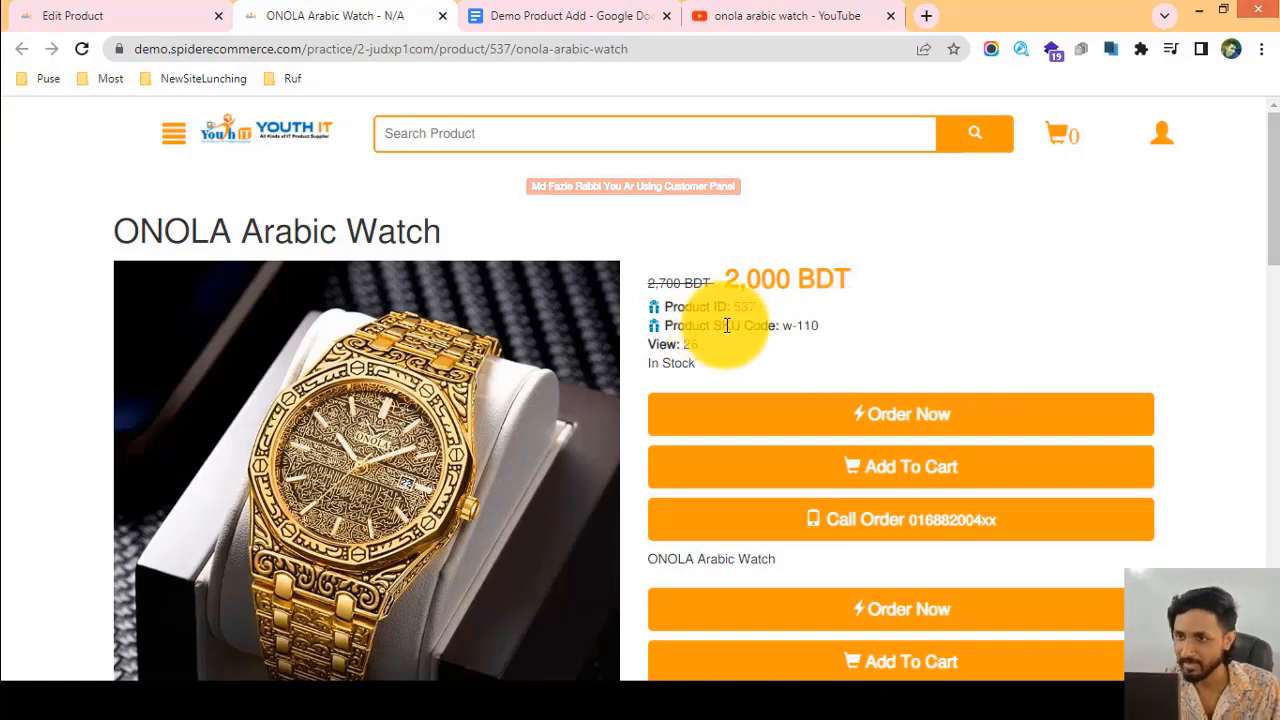
mouse_move(821, 326)
mouse_down()
mouse_move(787, 326)
mouse_move(841, 326)
mouse_up()
click(786, 326)
click(839, 327)
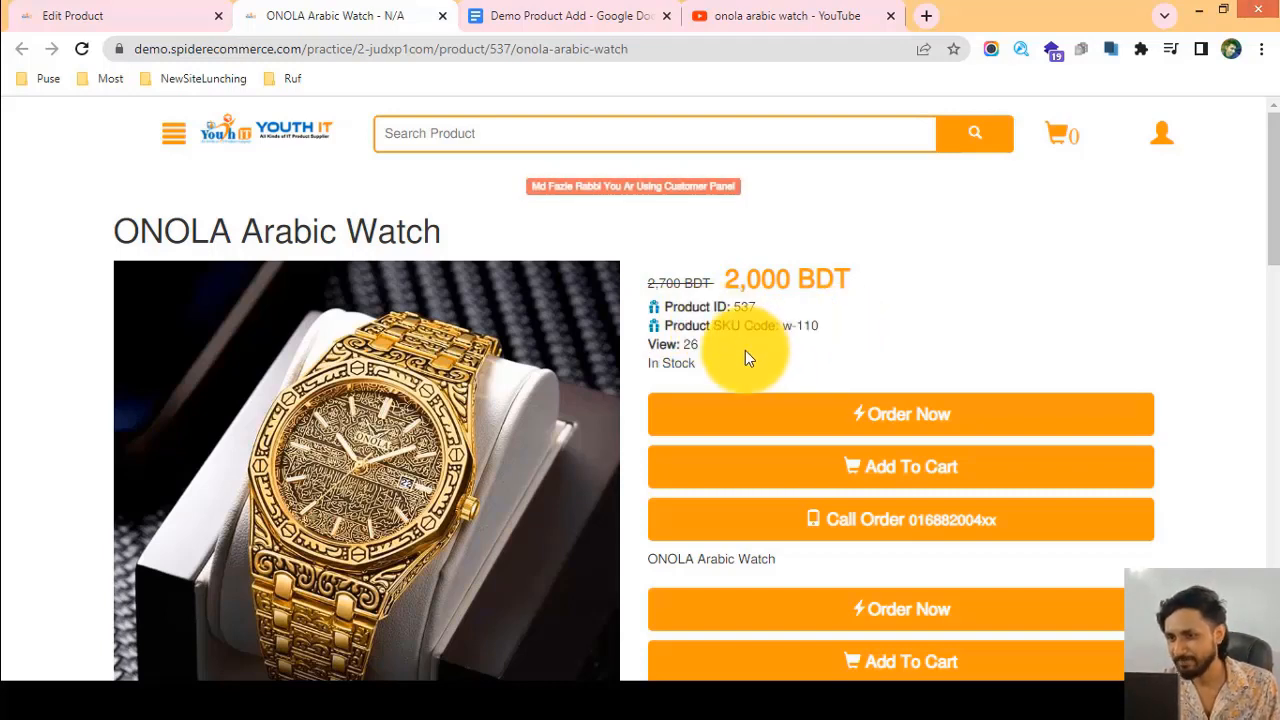
drag(714, 326, 832, 328)
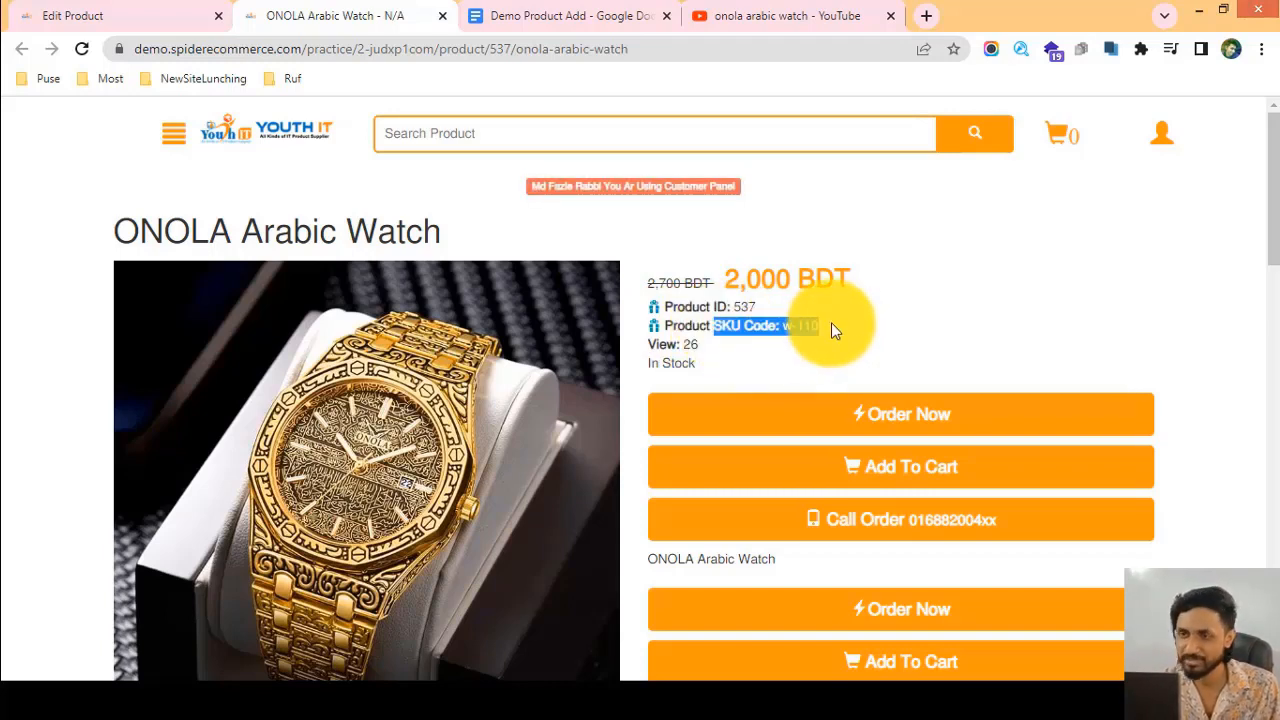
click(830, 323)
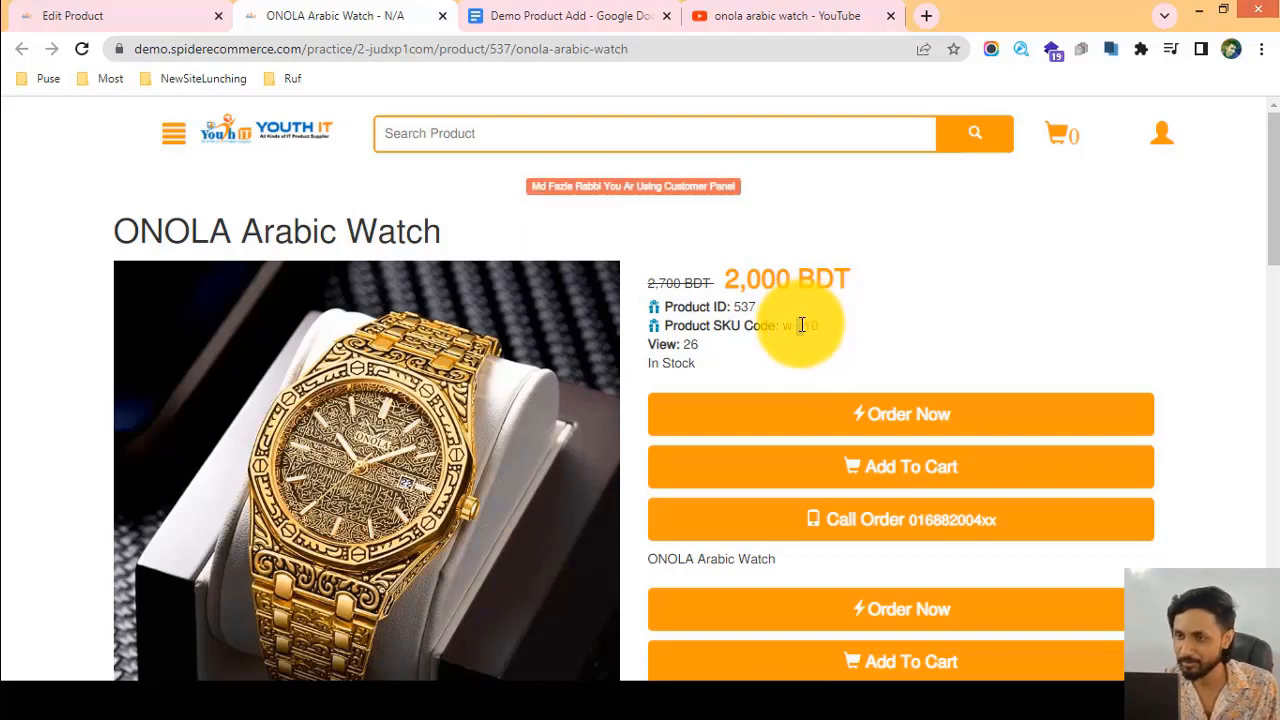
drag(830, 324, 717, 326)
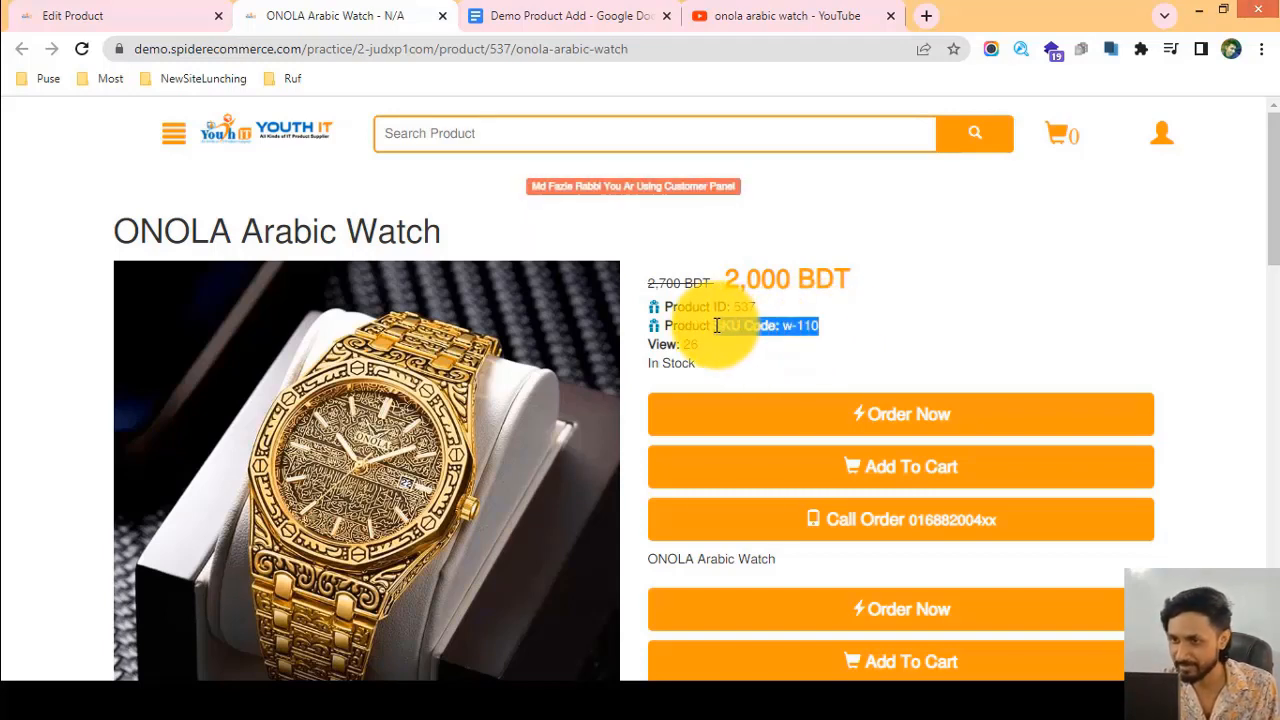
- Highlight the code value in the Product SKU Code line on the ONOLA Arabic Watch landing page and examine it
click(752, 322)
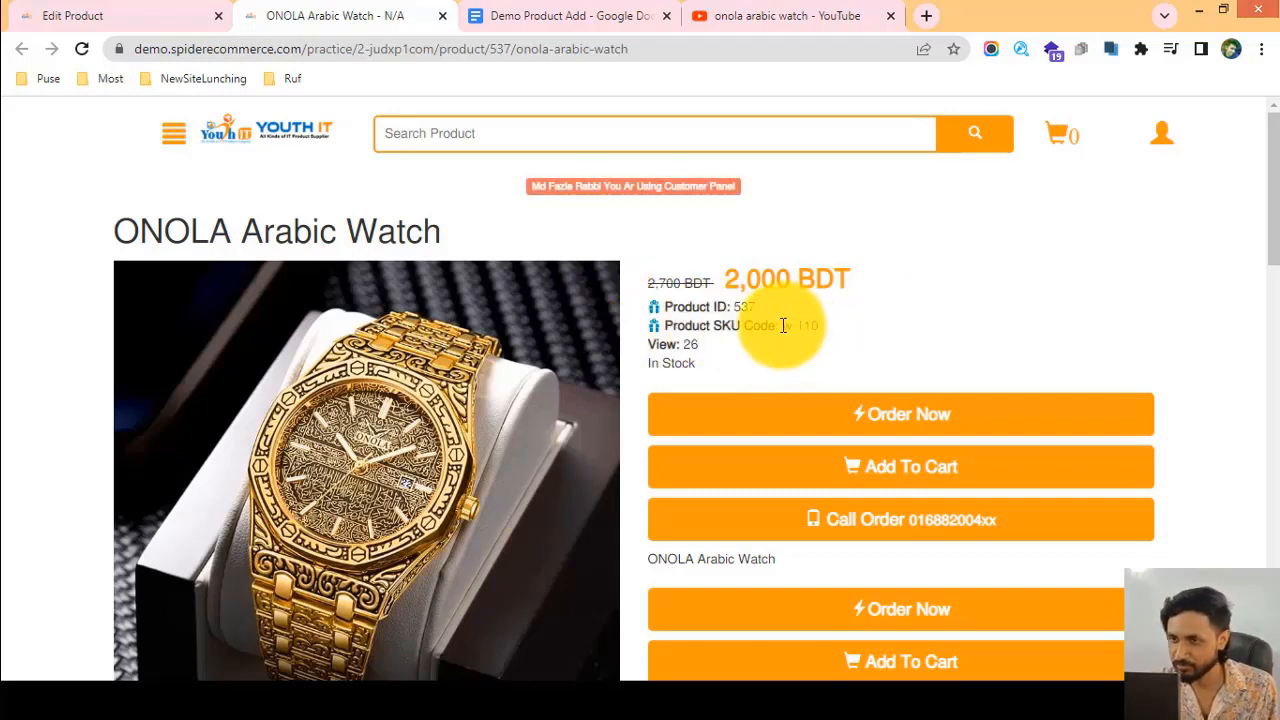
drag(780, 325, 863, 326)
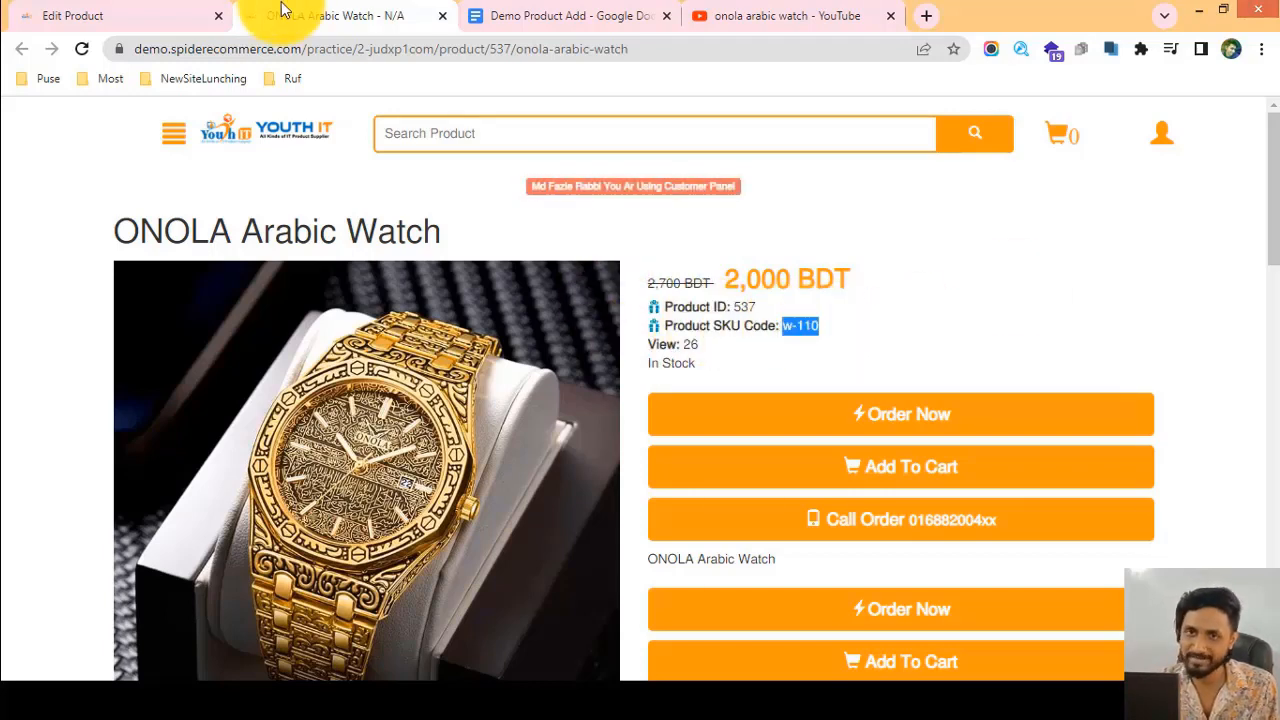
mouse_move(115, 11)
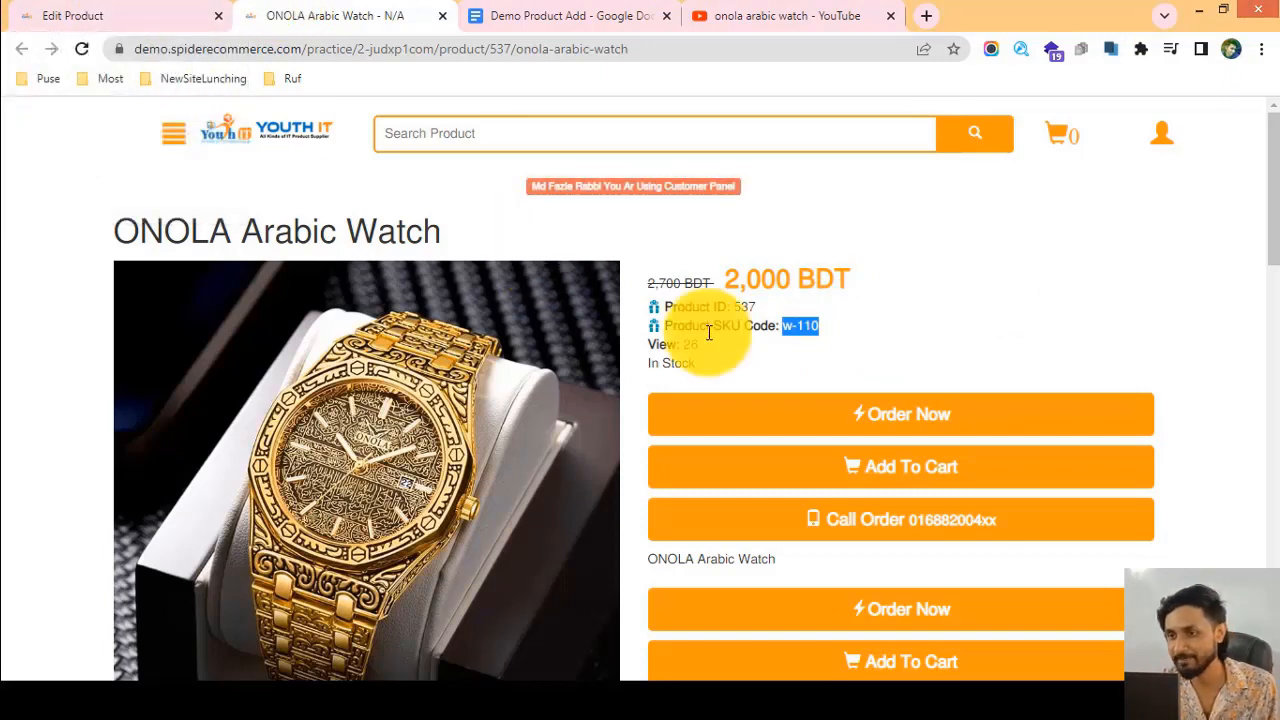
right_click(812, 331)
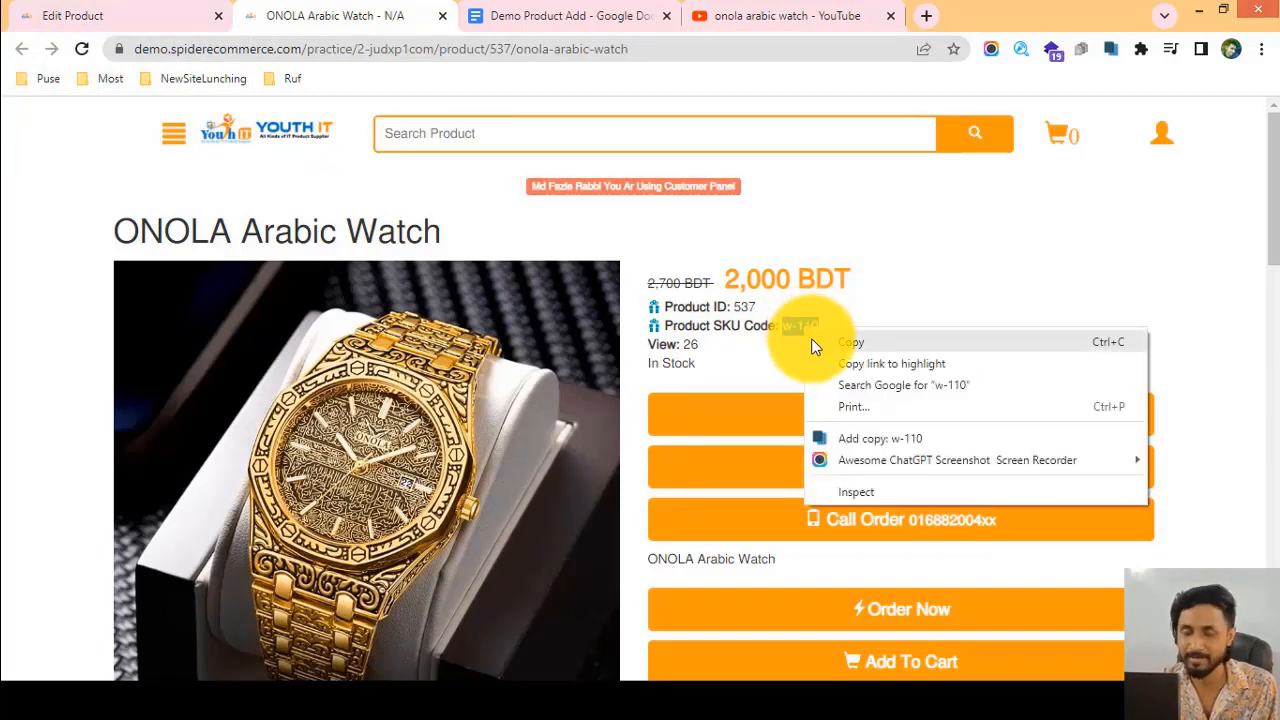
- Clear the ONOLA Arabic Watch's Product SKU field on its edit page and save the product
click(184, 12)
click(708, 392)
triple_click(656, 390)
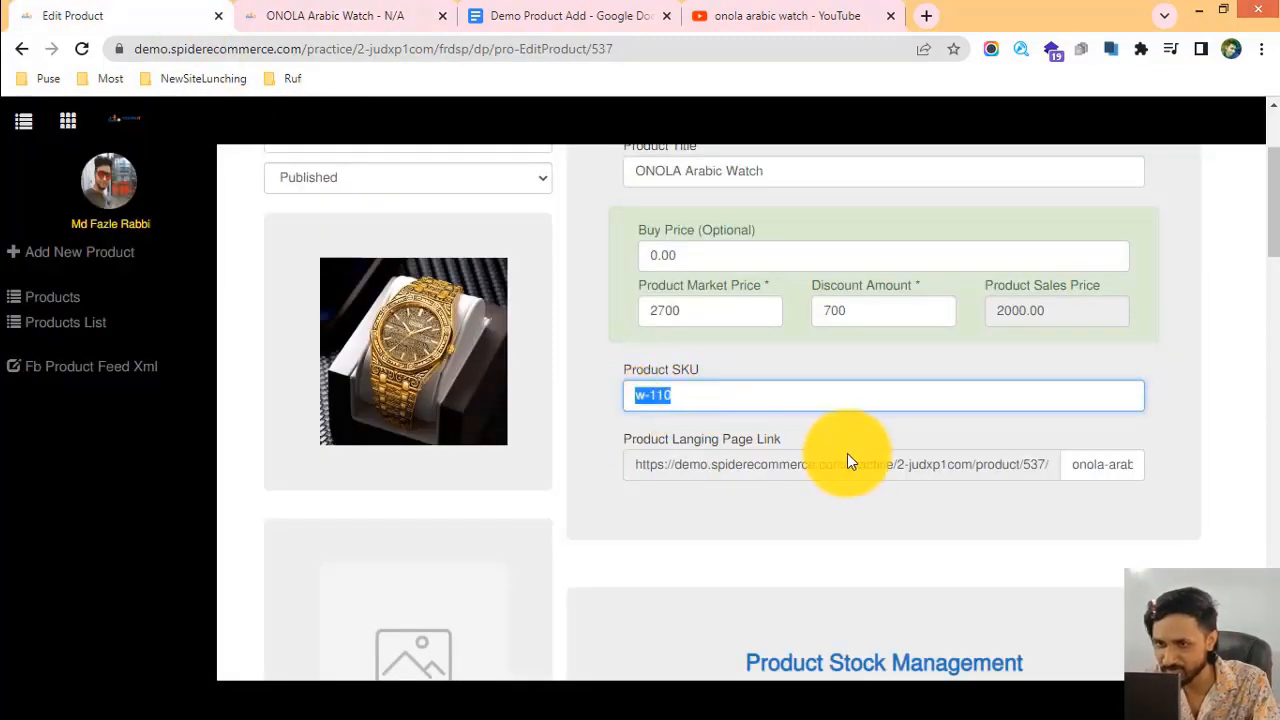
key(BackSpace)
scroll(799, 427, down, 2)
scroll(798, 430, down, 10)
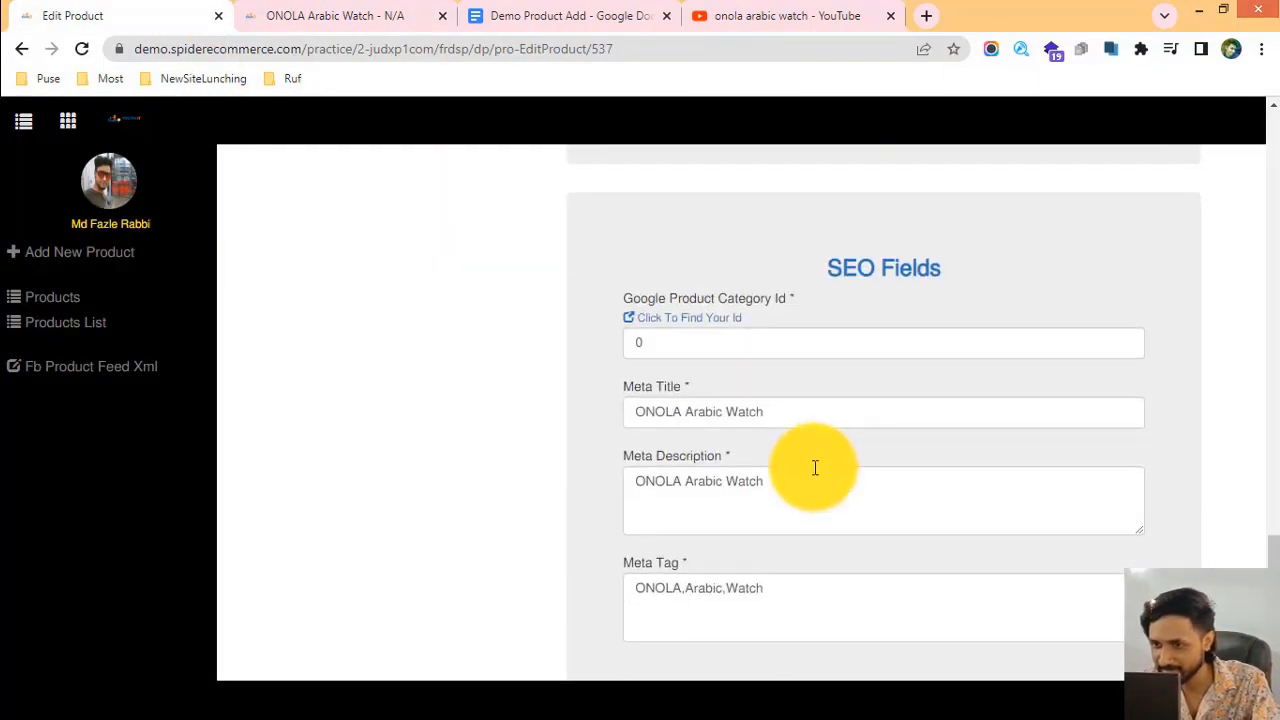
click(891, 626)
- Reload the landing page to check the product details beneath the price, and return to the watch's edit page
click(372, 12)
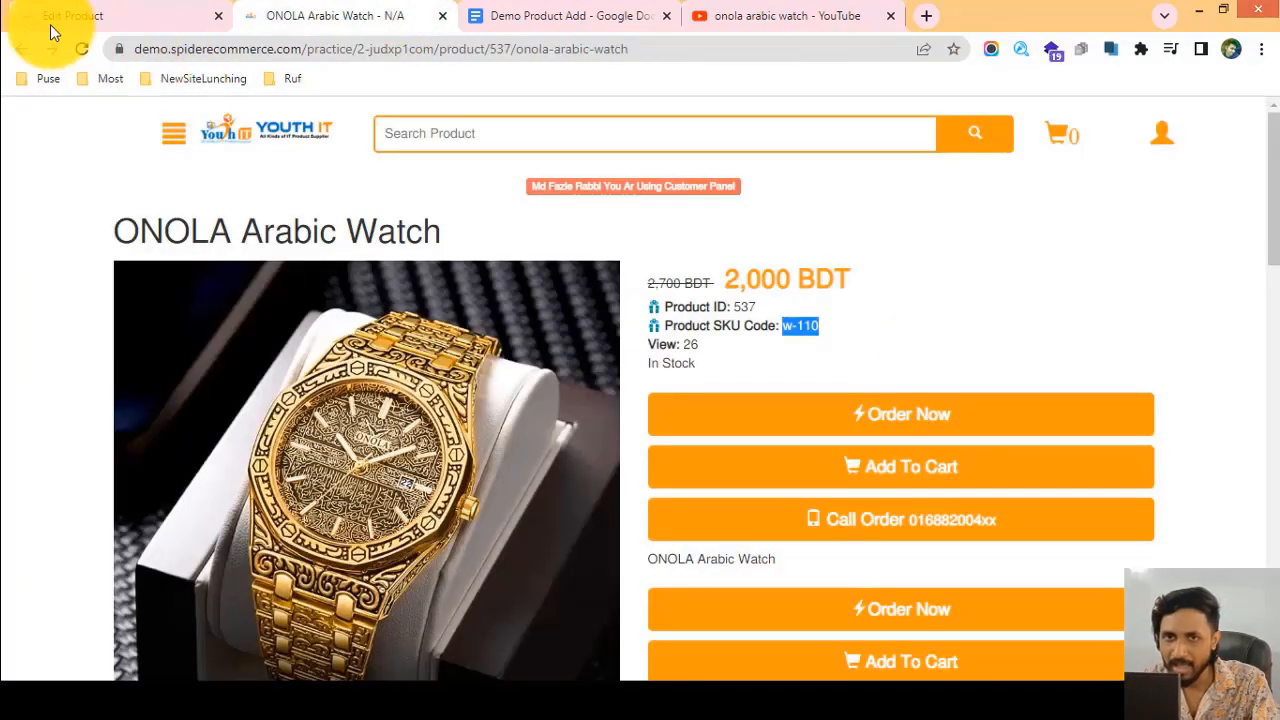
click(86, 48)
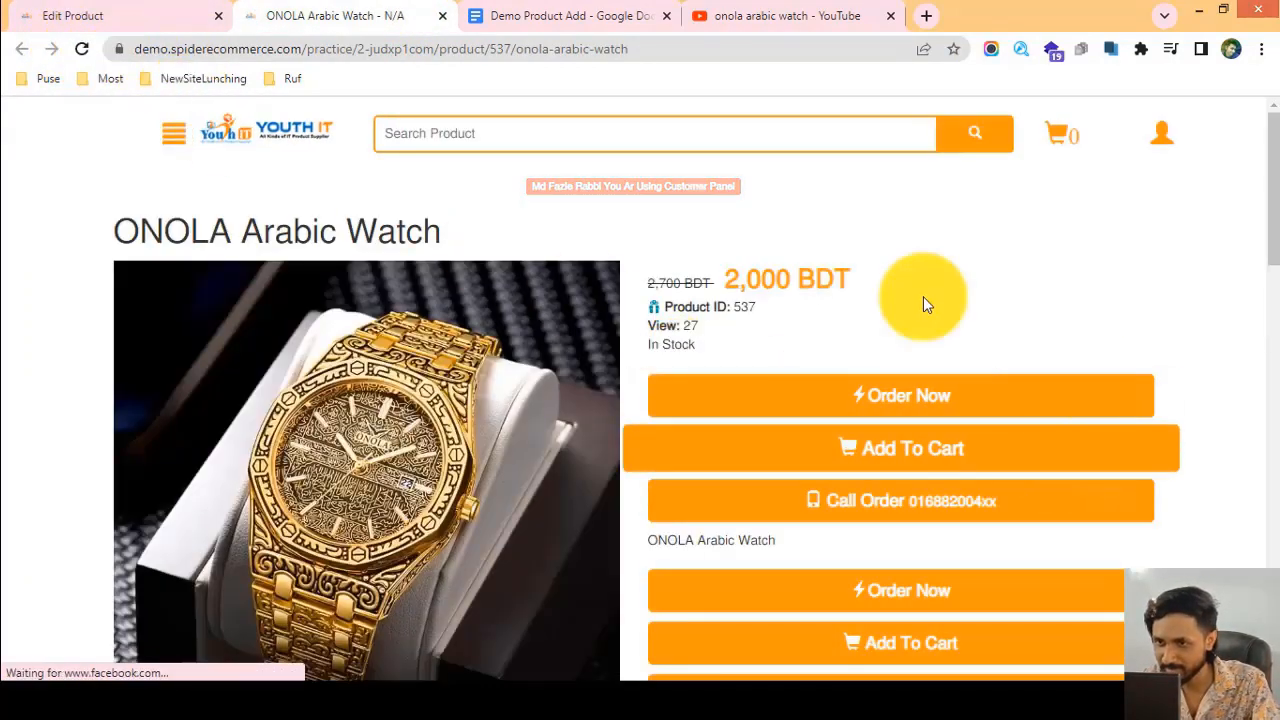
click(152, 12)
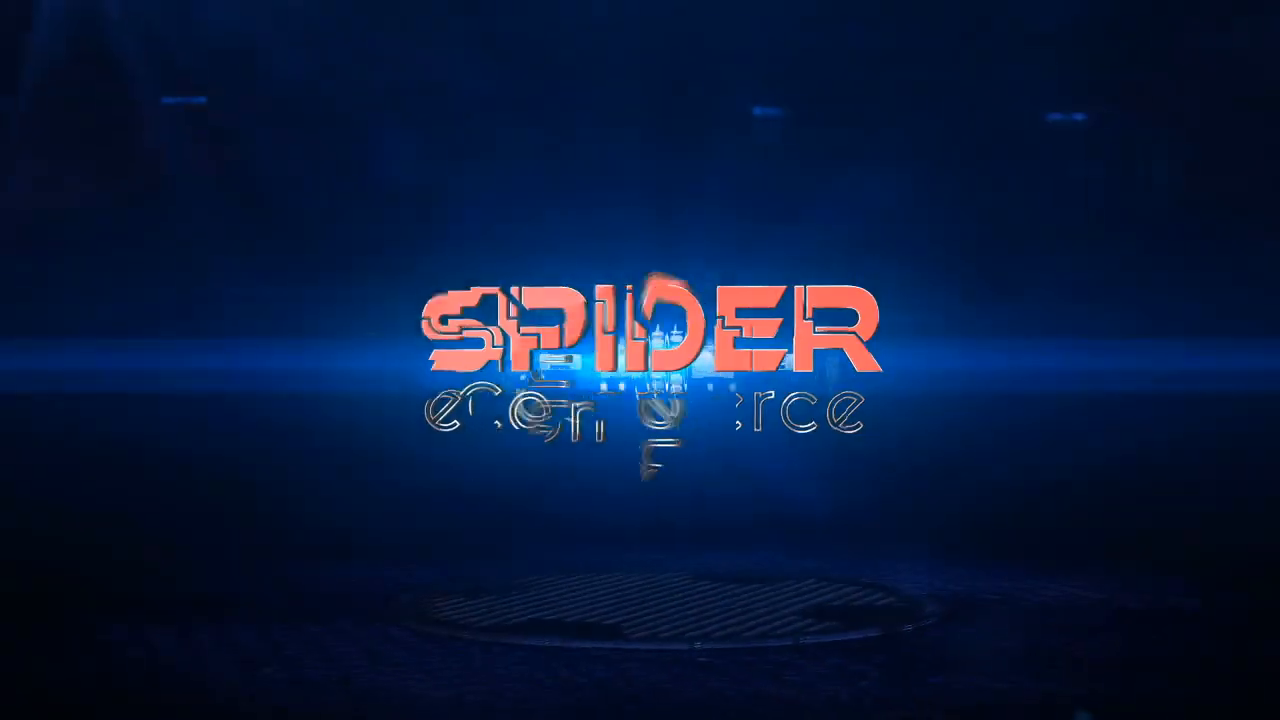